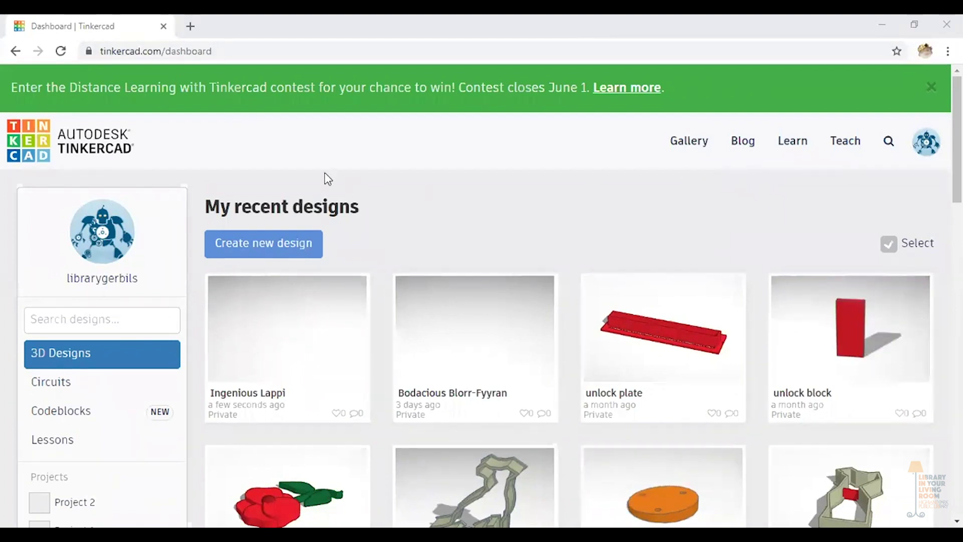
# Step: Start a new blank 3D design and look straight down on the empty workplane
pyautogui.click(266, 243)
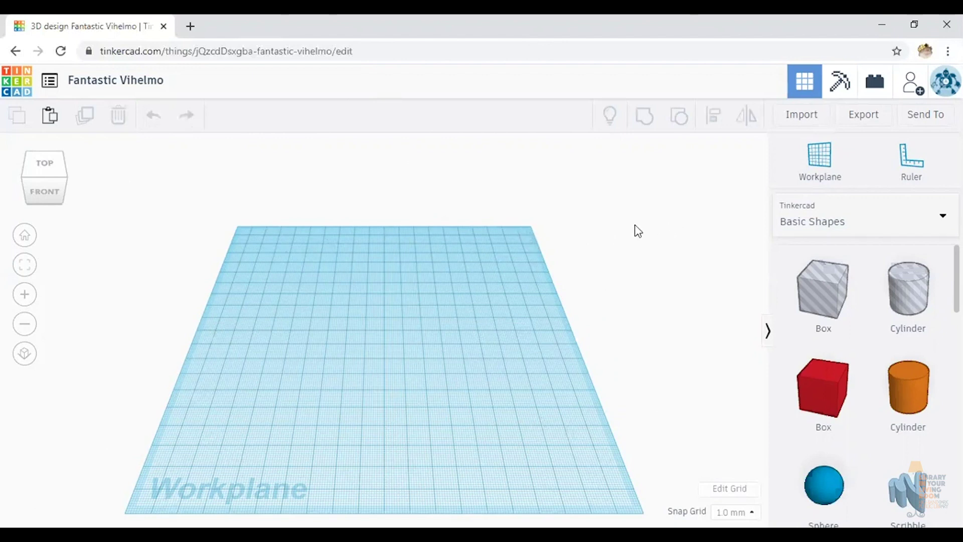
pyautogui.moveTo(633, 229); pyautogui.dragTo(639, 289, button='right')
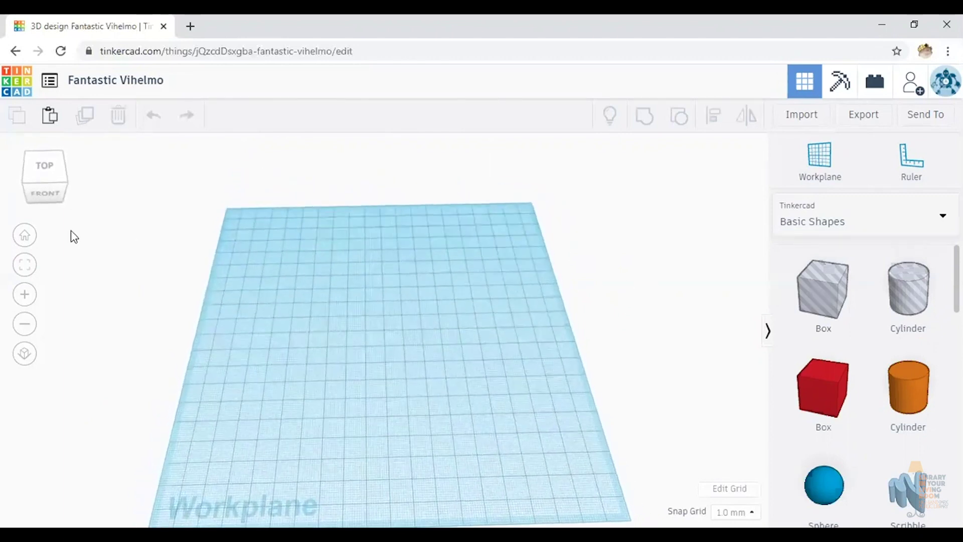
pyautogui.click(44, 171)
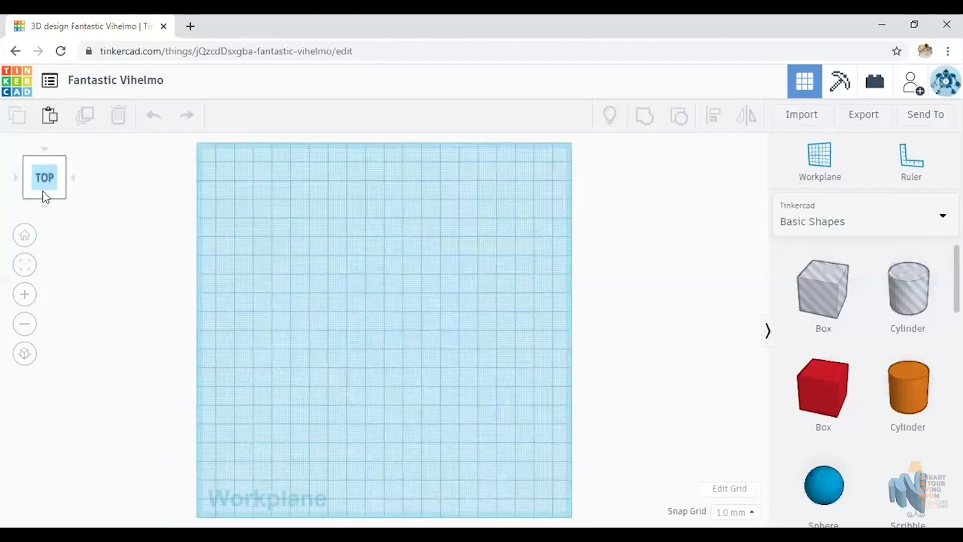
pyautogui.click(47, 200)
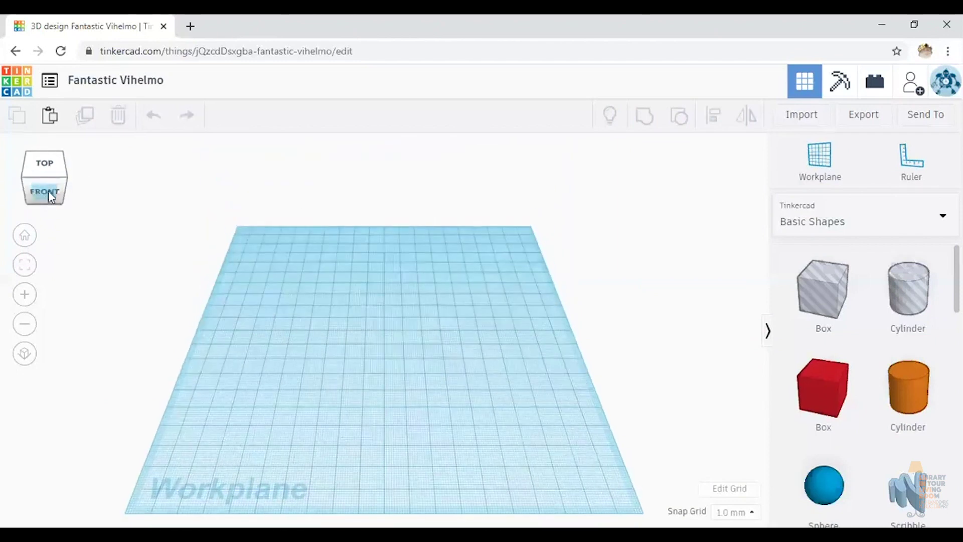
pyautogui.click(67, 182)
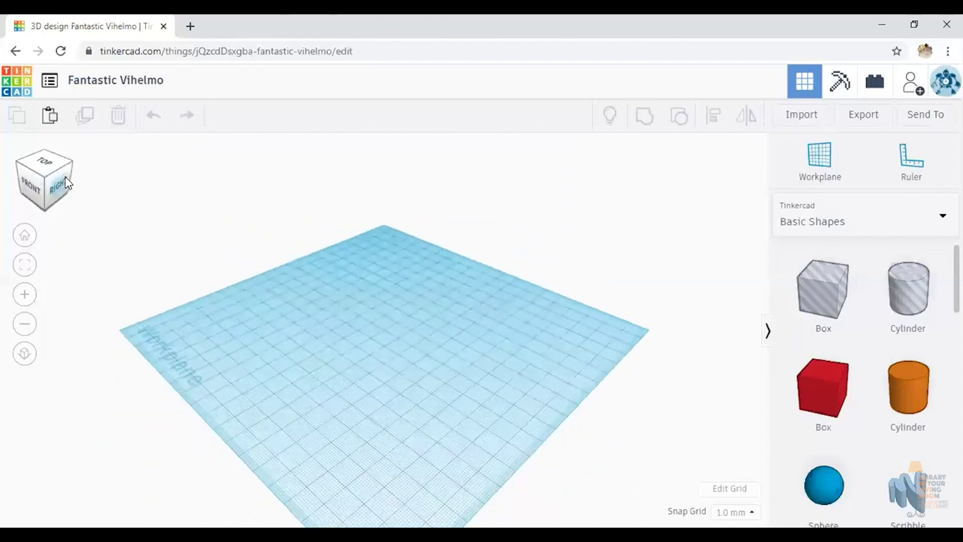
pyautogui.click(31, 174)
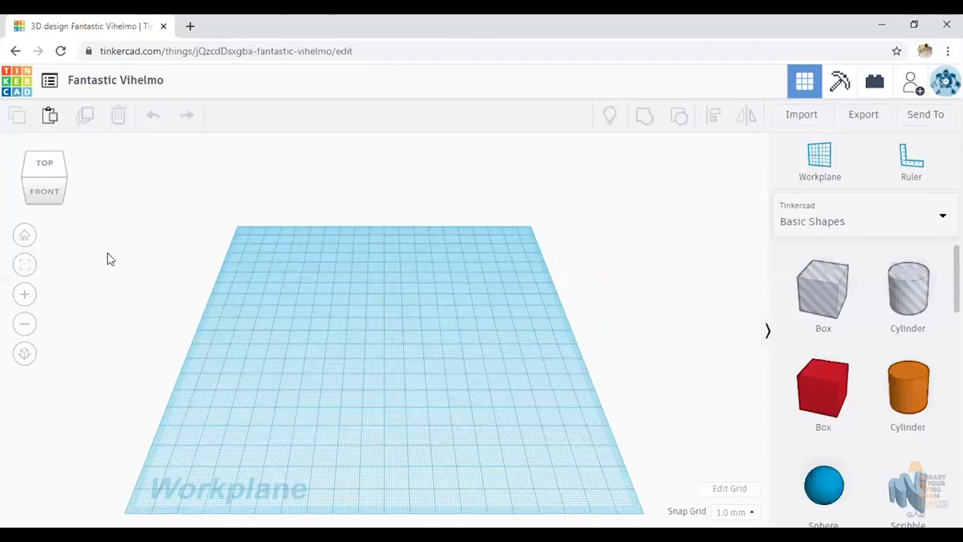
pyautogui.scroll(5, 110, 260)
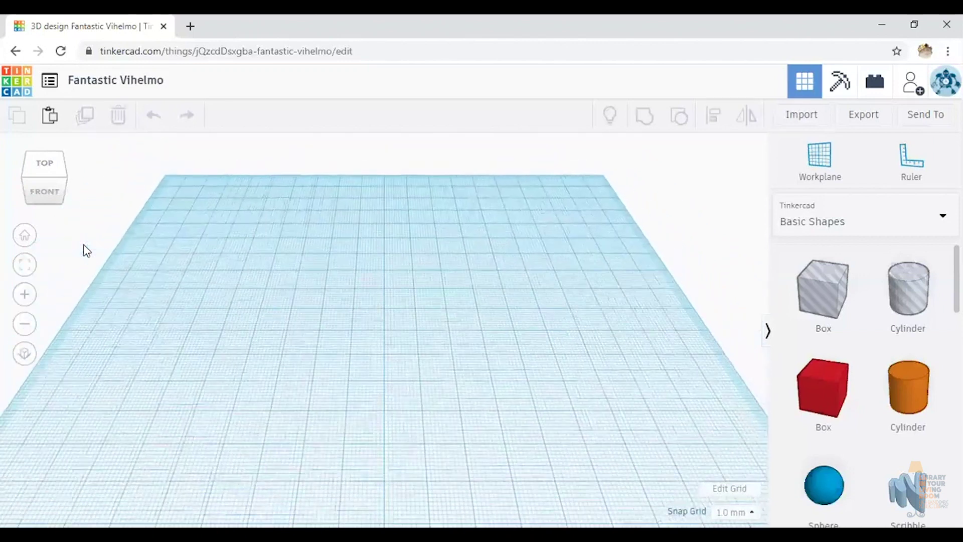
pyautogui.scroll(-5, 86, 250)
pyautogui.scroll(2, 85, 251)
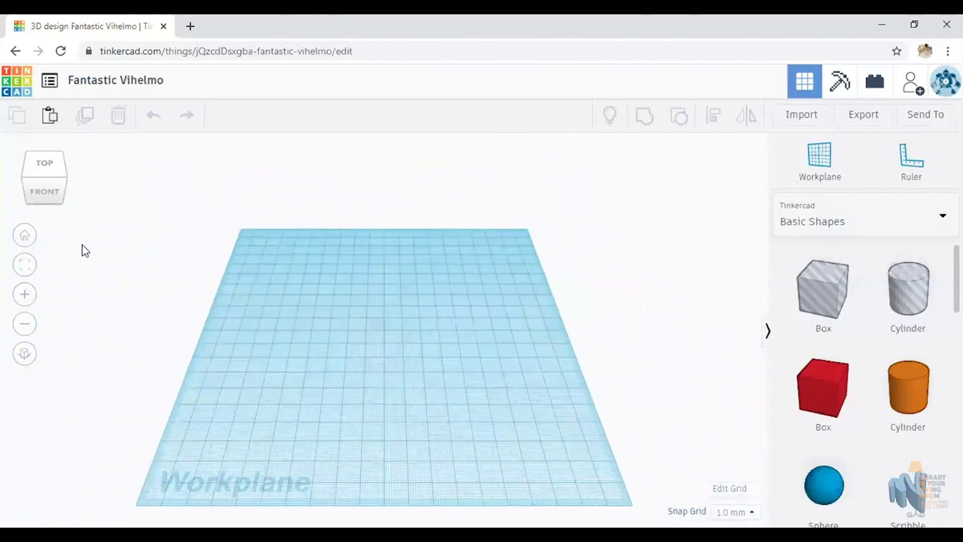
pyautogui.click(25, 295)
pyautogui.click(26, 296)
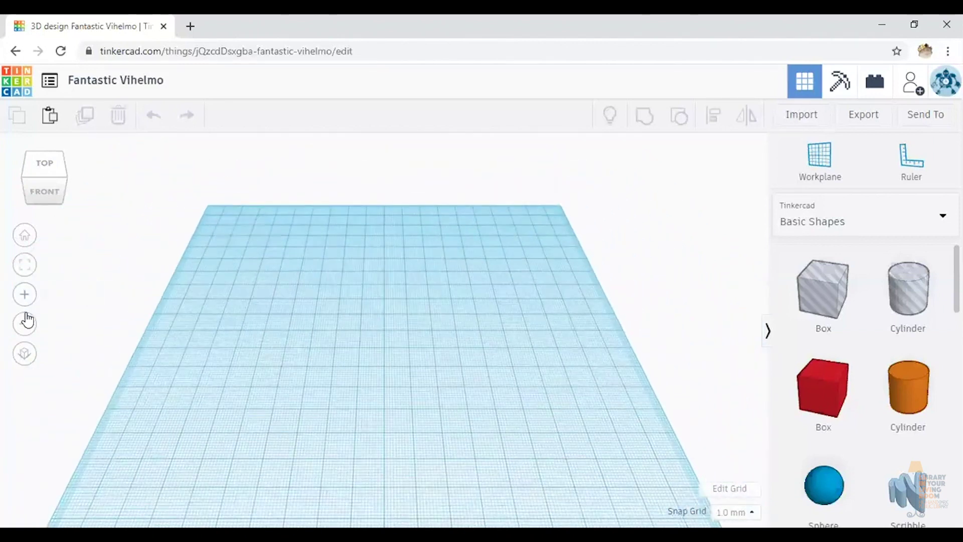
pyautogui.click(25, 326)
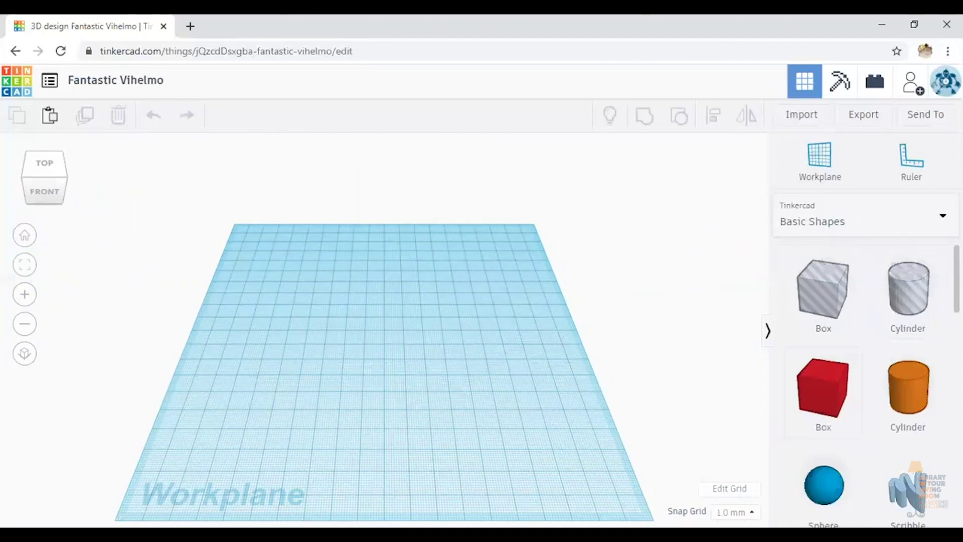
pyautogui.scroll(-15, 865, 392)
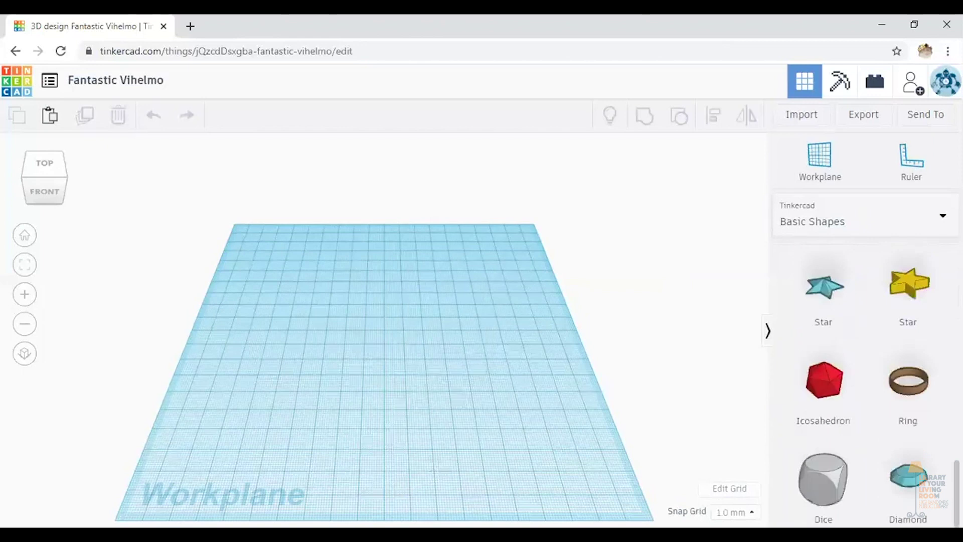
pyautogui.scroll(15, 865, 391)
pyautogui.click(863, 220)
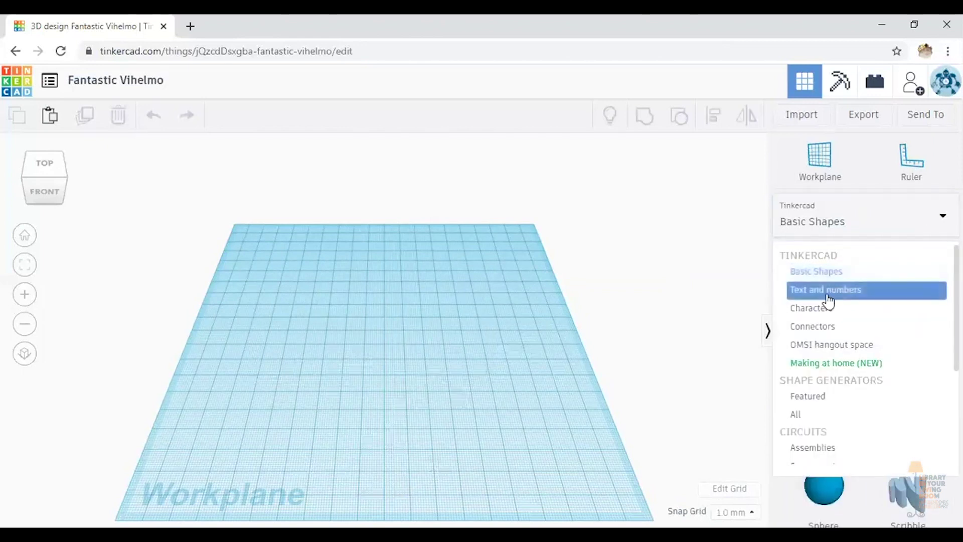
pyautogui.click(817, 272)
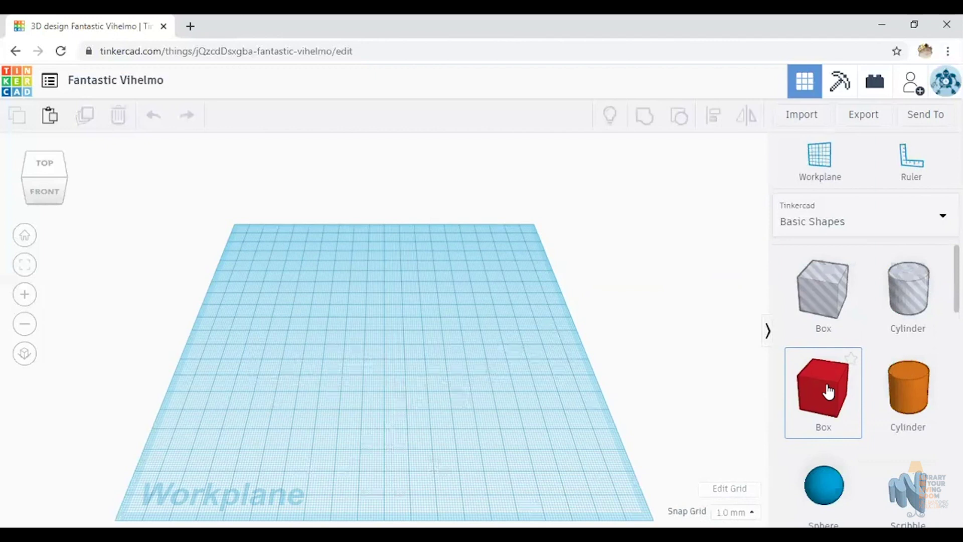
# Step: Shape a red box into a wall about 70.40 × 11 × 37 mm near the workplane's front
pyautogui.moveTo(828, 391); pyautogui.dragTo(323, 360)
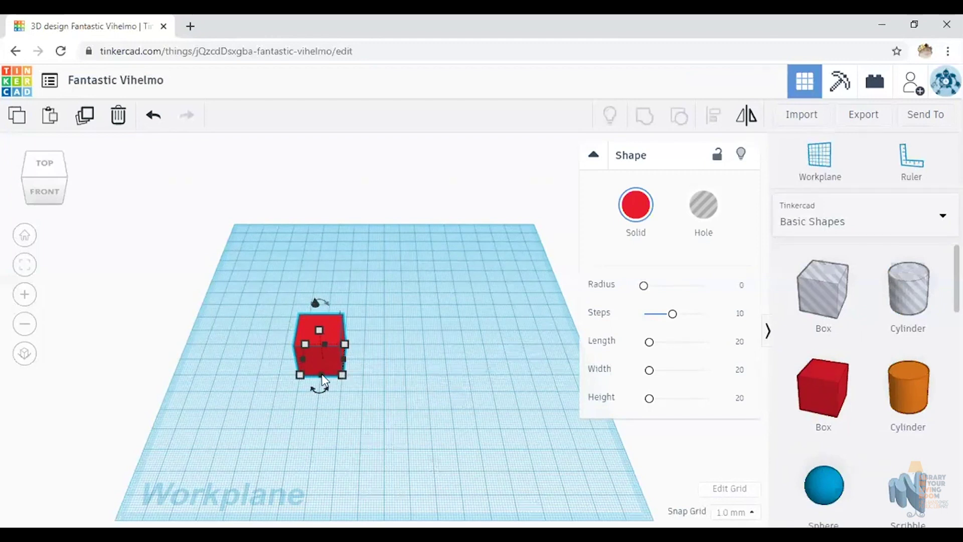
pyautogui.moveTo(319, 375); pyautogui.dragTo(434, 359)
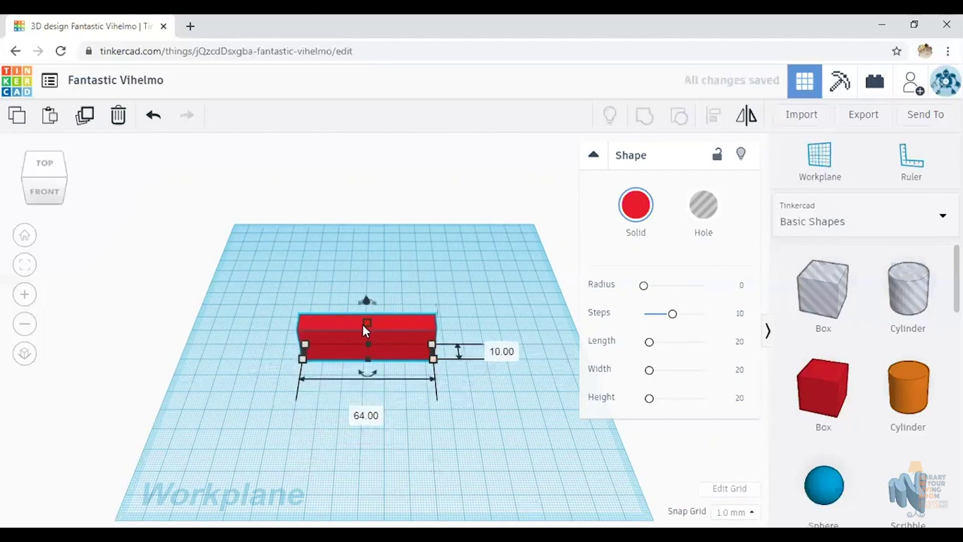
pyautogui.moveTo(368, 328); pyautogui.dragTo(375, 309)
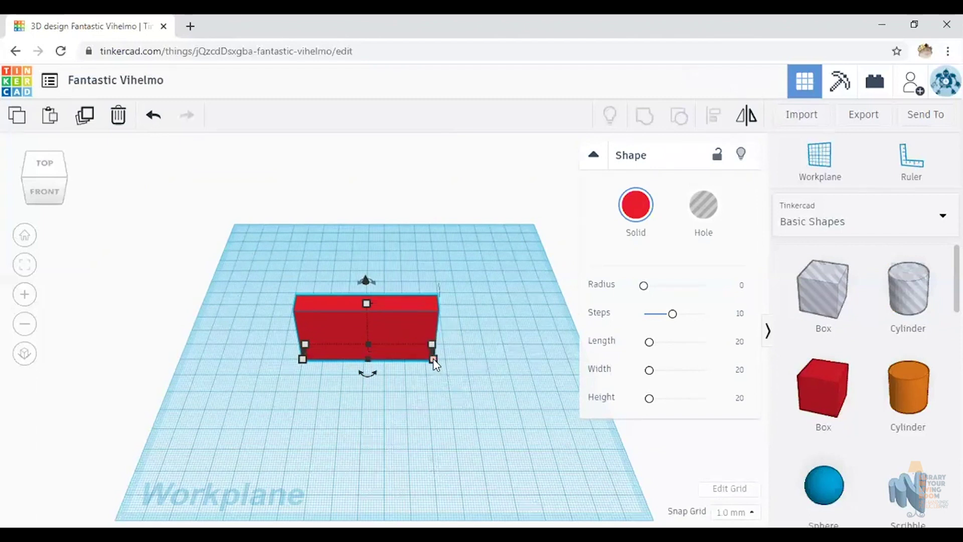
pyautogui.moveTo(434, 359)
pyautogui.mouseDown()
pyautogui.moveTo(446, 387)
pyautogui.moveTo(433, 359)
pyautogui.moveTo(436, 373)
pyautogui.moveTo(428, 368)
pyautogui.mouseUp()
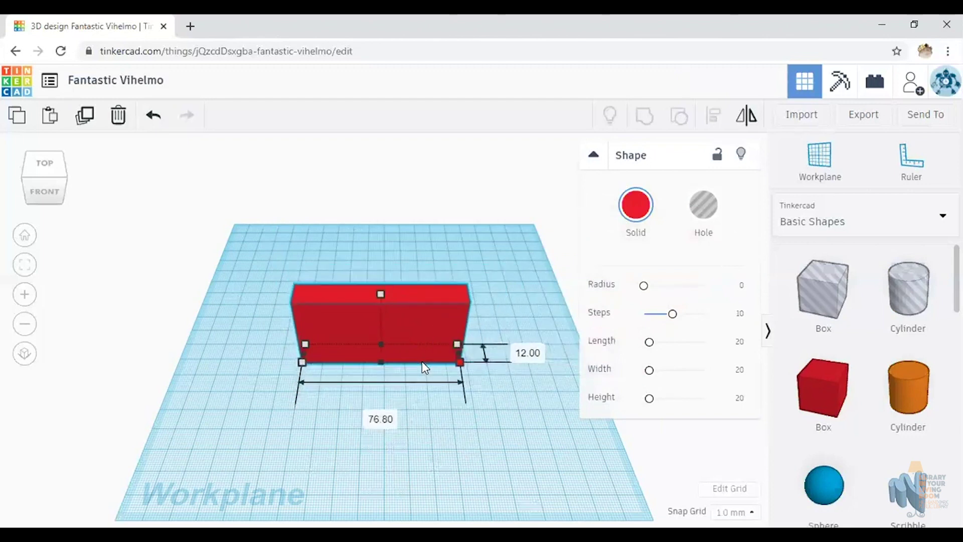
pyautogui.hotkey('ctrl', 'z')
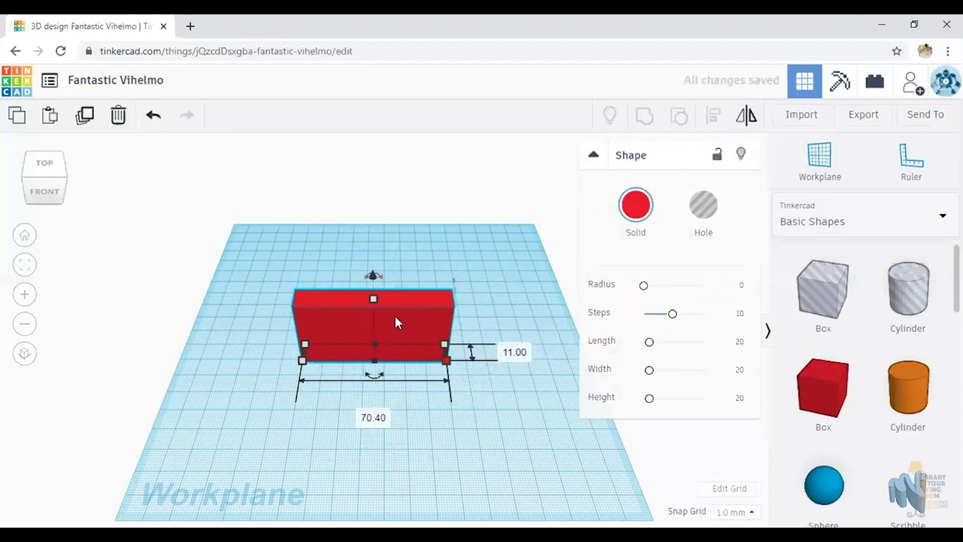
pyautogui.moveTo(413, 318); pyautogui.dragTo(421, 389)
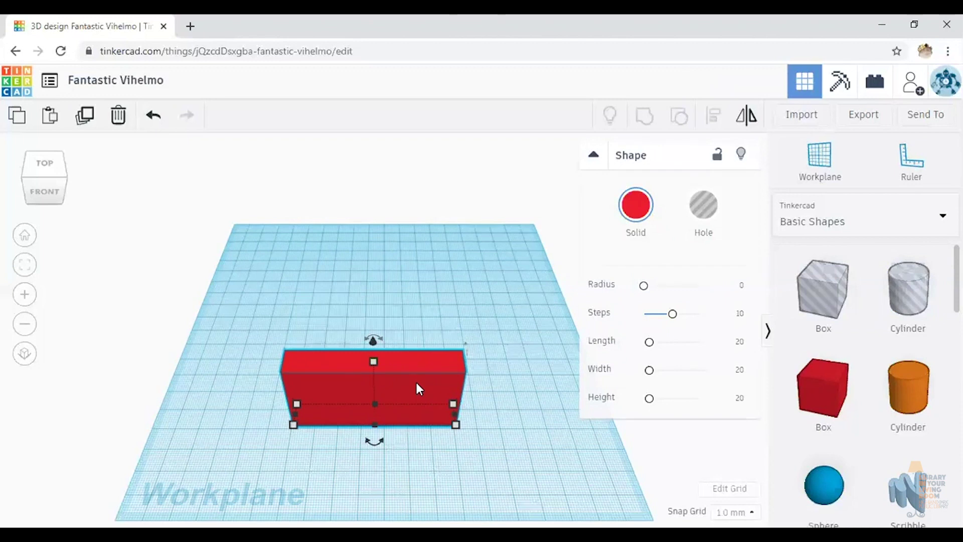
# Step: Copy the wall twice, putting one copy at the back and another between them
pyautogui.hotkey('ctrl', 'c')
pyautogui.hotkey('ctrl', 'v')
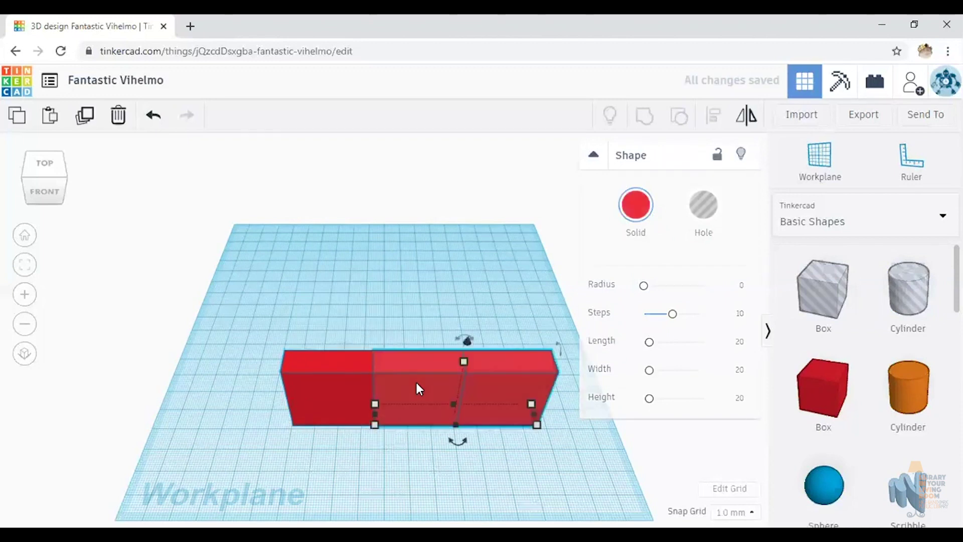
pyautogui.moveTo(494, 362); pyautogui.dragTo(402, 248)
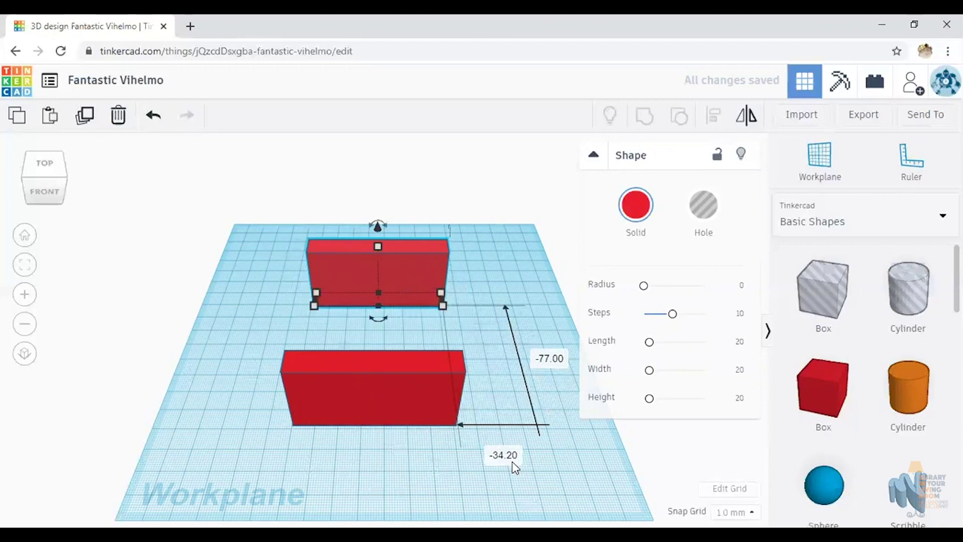
pyautogui.hotkey('ctrl', 'c')
pyautogui.hotkey('ctrl', 'v')
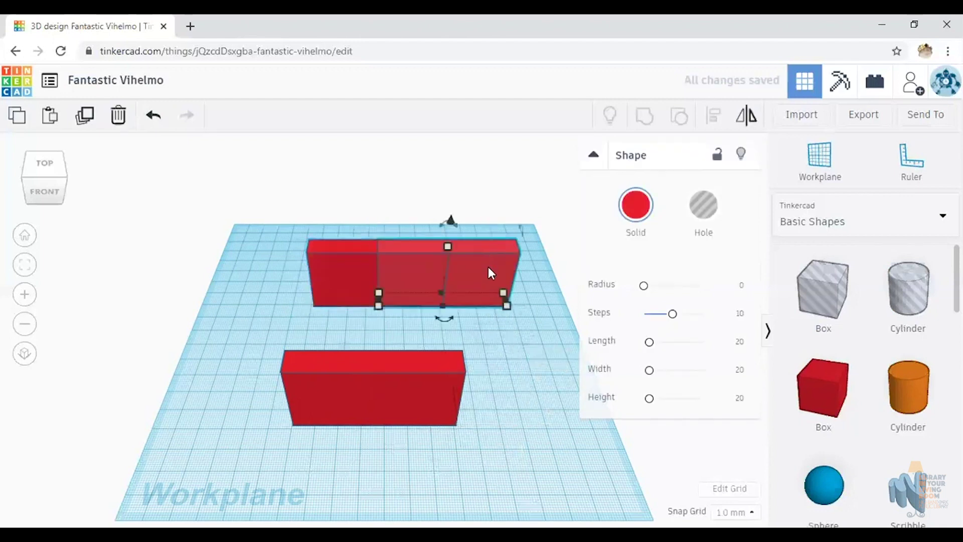
pyautogui.moveTo(488, 270); pyautogui.dragTo(489, 297)
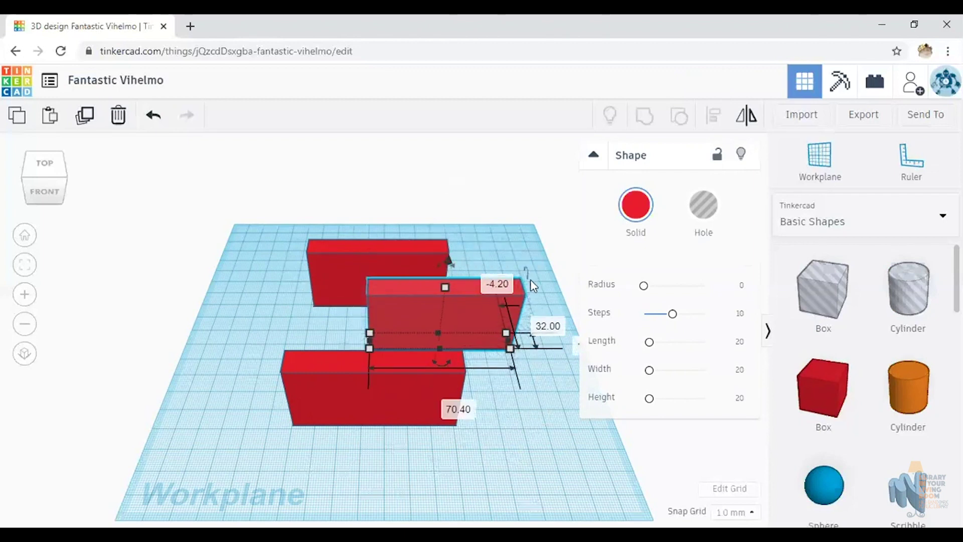
# Step: Rotate the third wall exactly 90° to close the right side
pyautogui.moveTo(444, 370)
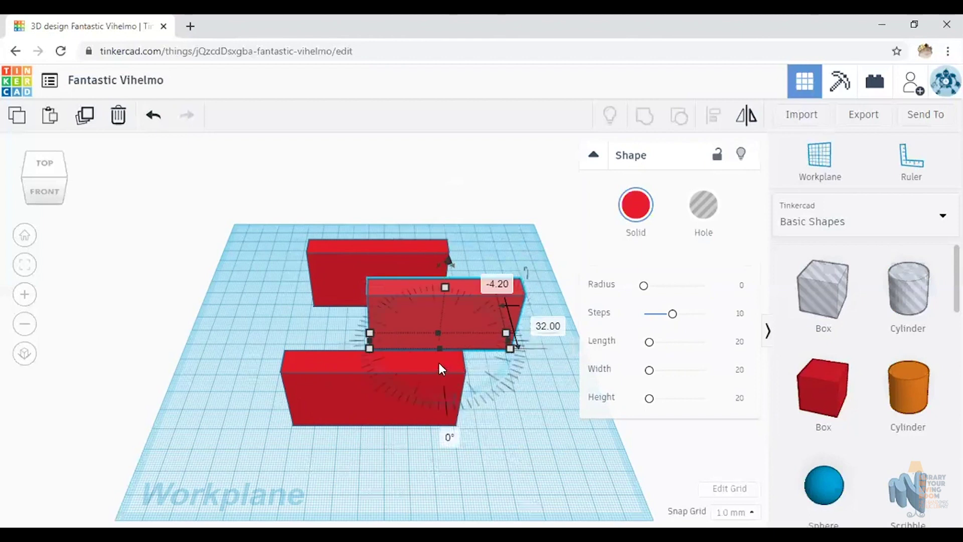
pyautogui.moveTo(491, 422); pyautogui.dragTo(563, 348)
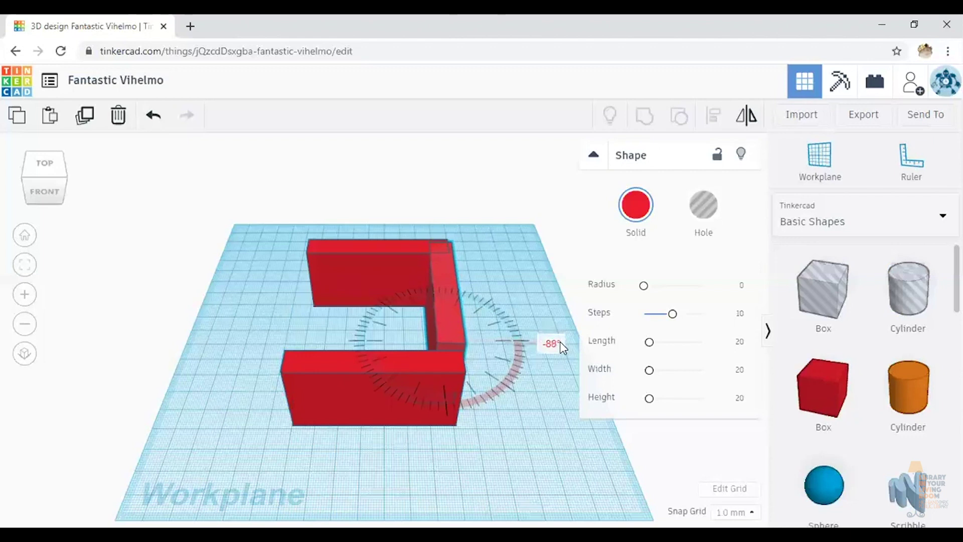
pyautogui.moveTo(554, 363); pyautogui.dragTo(552, 346)
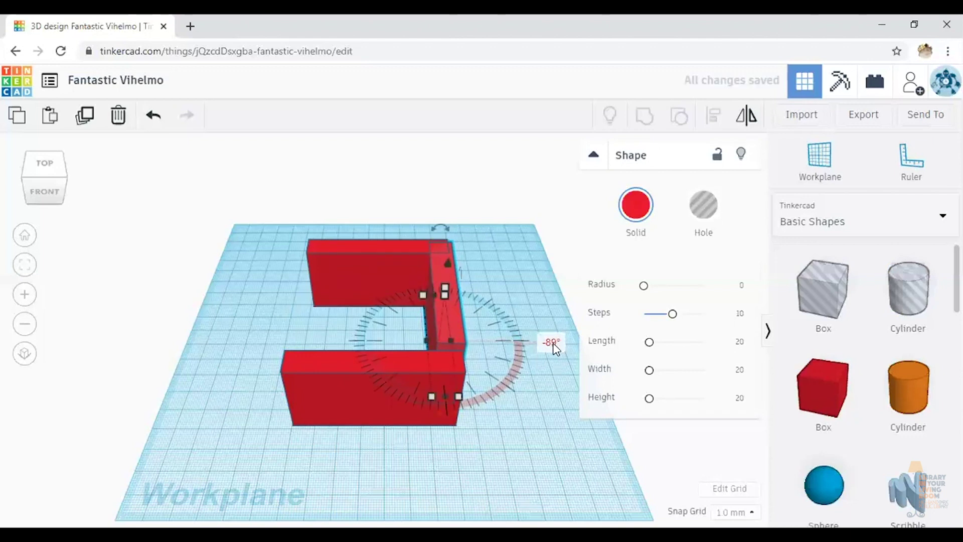
pyautogui.click(551, 342)
pyautogui.write('9')
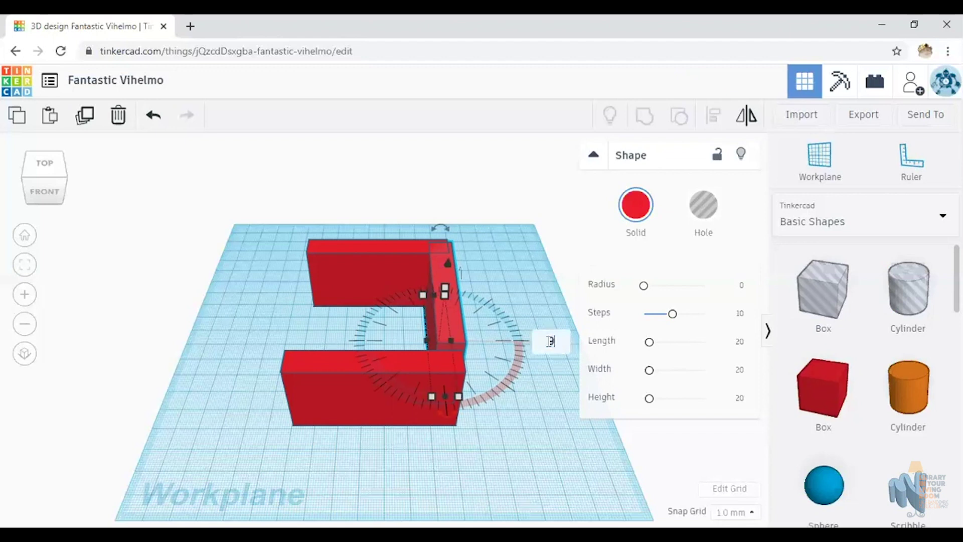
pyautogui.write('0')
pyautogui.press('Return')
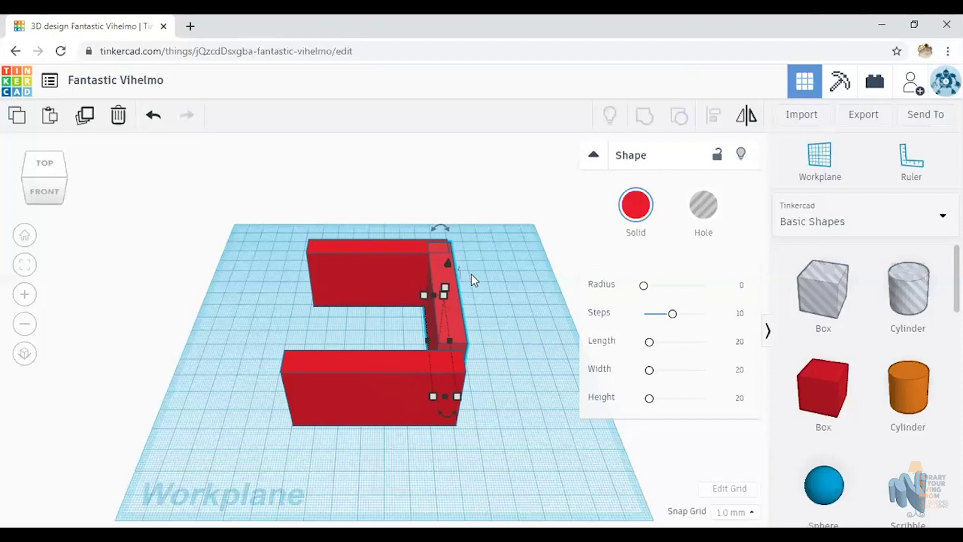
# Step: Duplicate the side wall onto the left side and view the square from the top
pyautogui.hotkey('ctrl', 'd')
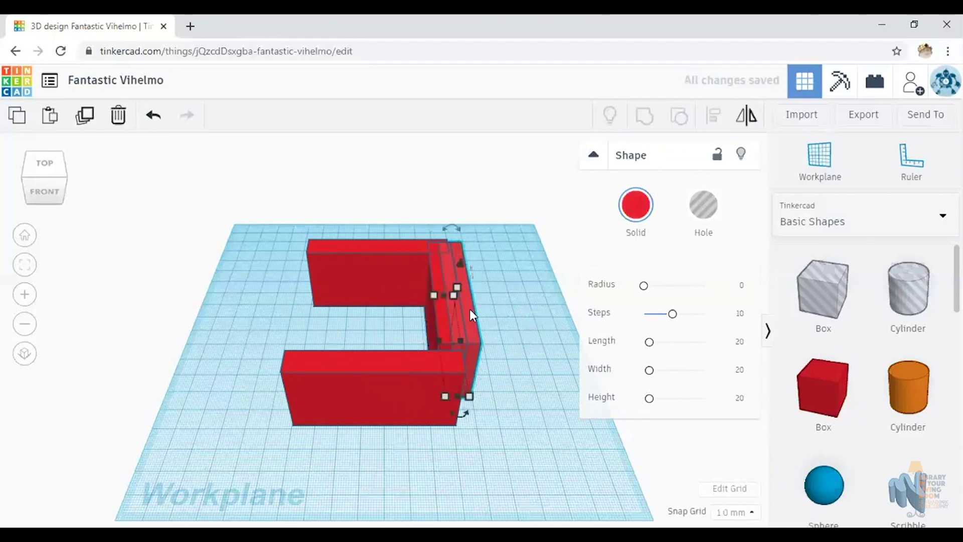
pyautogui.moveTo(469, 309); pyautogui.dragTo(311, 316)
pyautogui.moveTo(243, 264); pyautogui.dragTo(247, 313, button='right')
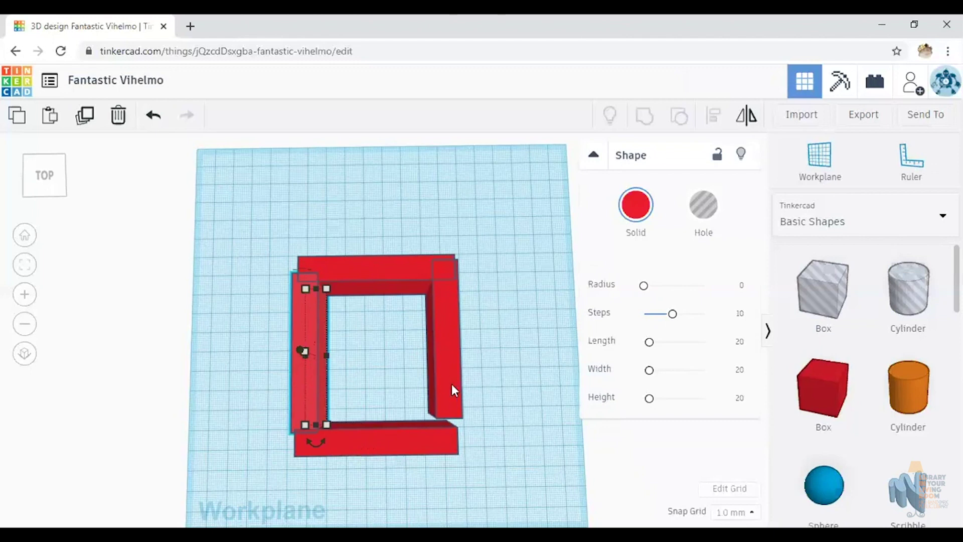
# Step: Line up the top and bottom walls along their left edges
pyautogui.click(374, 272)
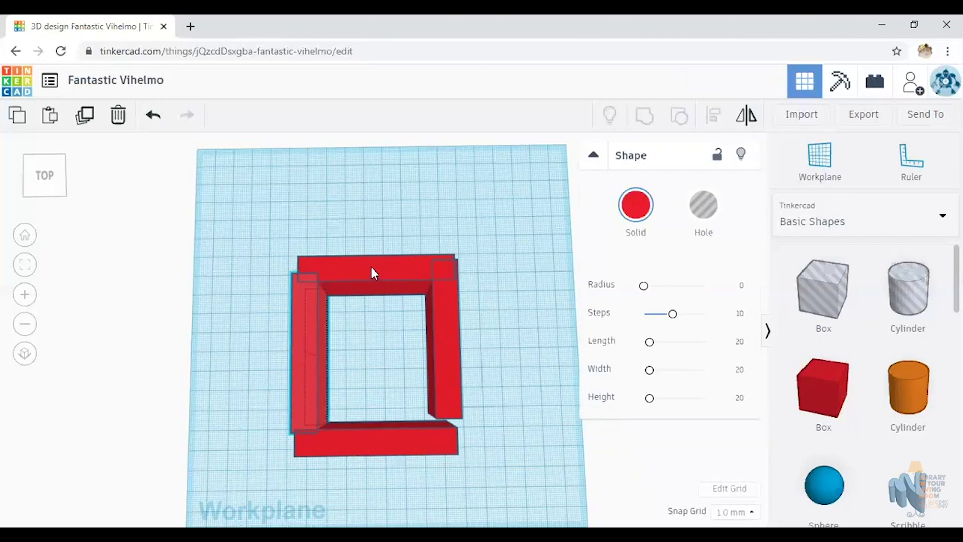
pyautogui.keyDown('shift'); pyautogui.click(377, 440); pyautogui.keyUp('shift')
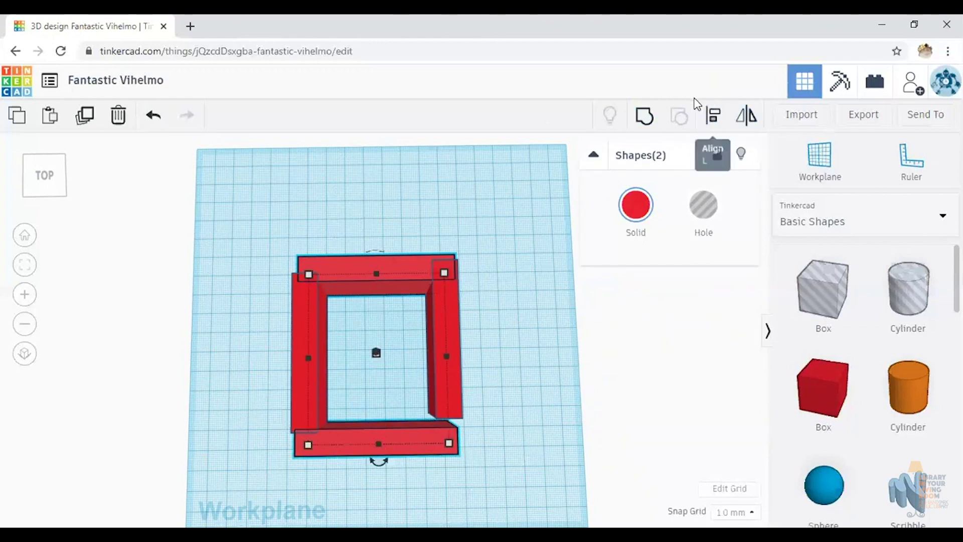
pyautogui.click(713, 129)
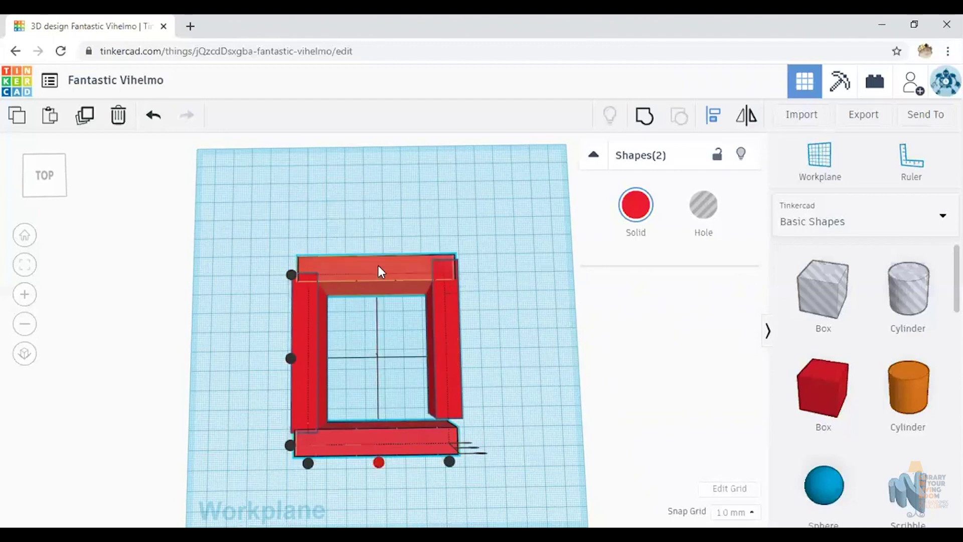
pyautogui.click(308, 462)
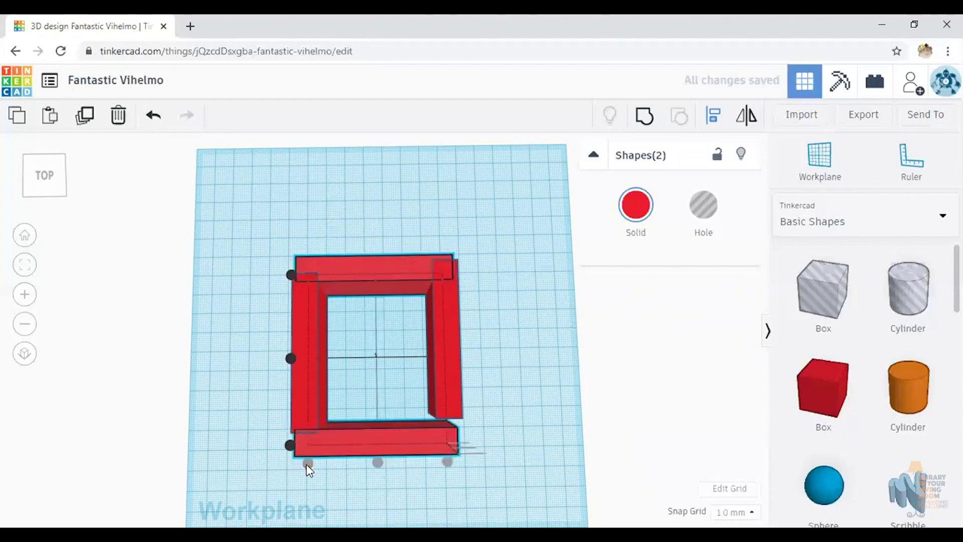
# Step: Group the top and bottom bars and nudge them into place
pyautogui.click(216, 294)
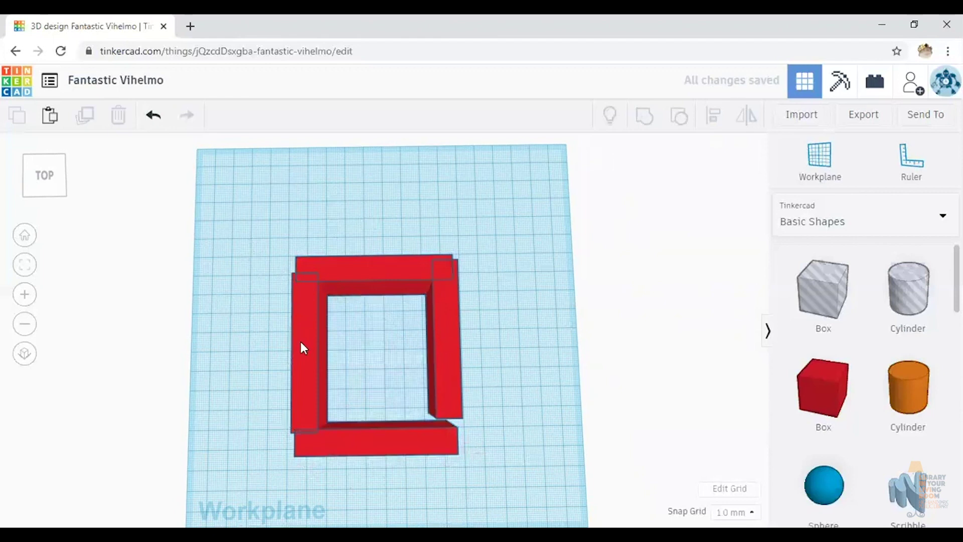
pyautogui.click(371, 271)
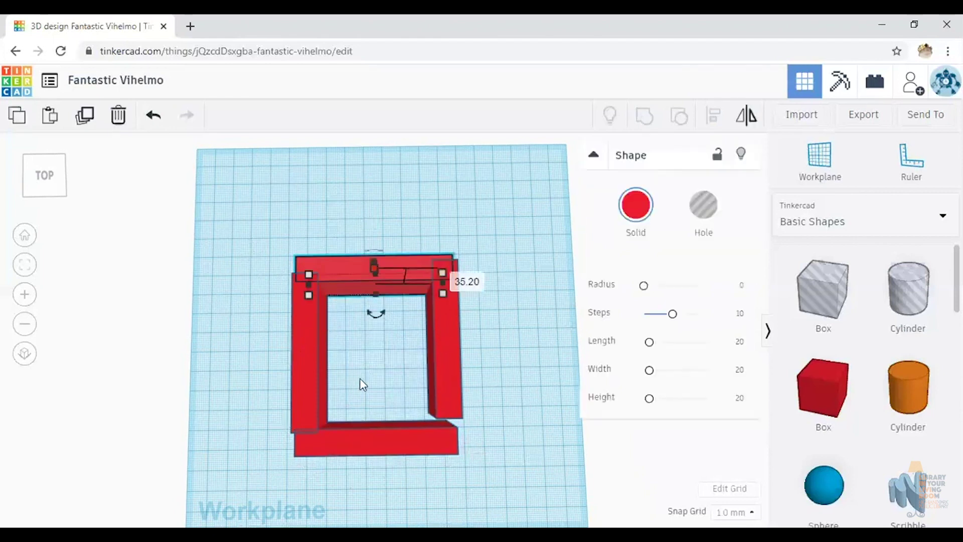
pyautogui.keyDown('shift'); pyautogui.click(360, 436); pyautogui.keyUp('shift')
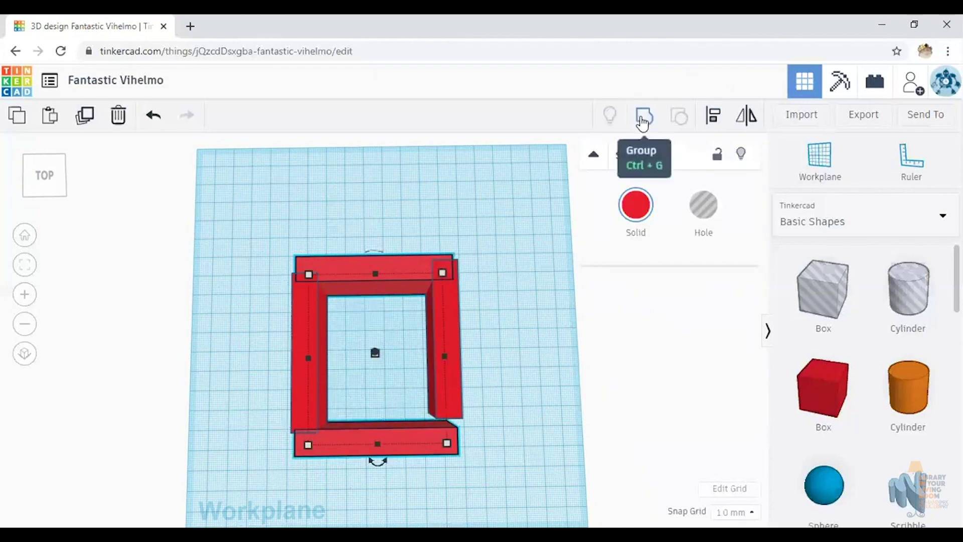
pyautogui.click(642, 122)
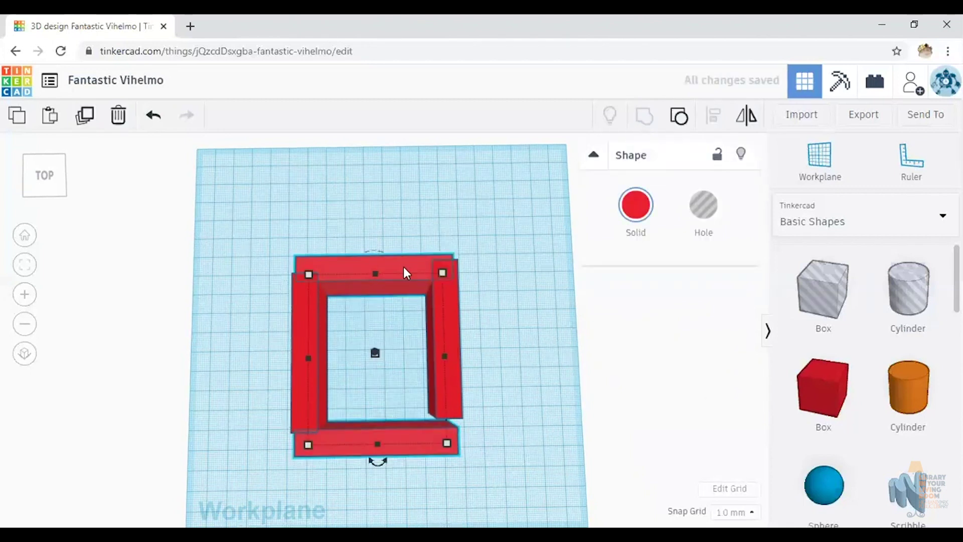
pyautogui.moveTo(403, 266)
pyautogui.mouseDown()
pyautogui.moveTo(405, 235)
pyautogui.moveTo(407, 272)
pyautogui.moveTo(411, 258)
pyautogui.moveTo(405, 261)
pyautogui.mouseUp()
# Step: Align the left and right bars by their tops, group them, and shift them into position
pyautogui.click(277, 325)
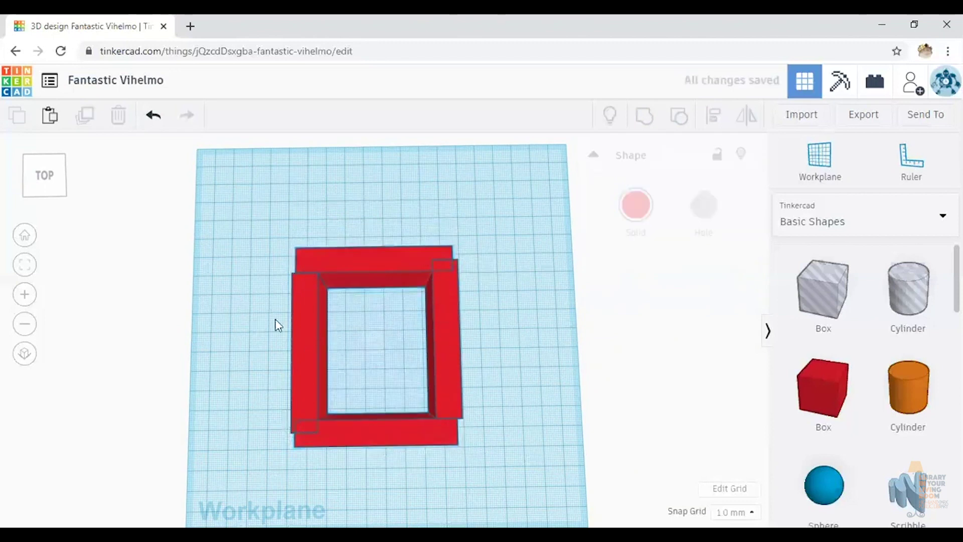
pyautogui.click(301, 304)
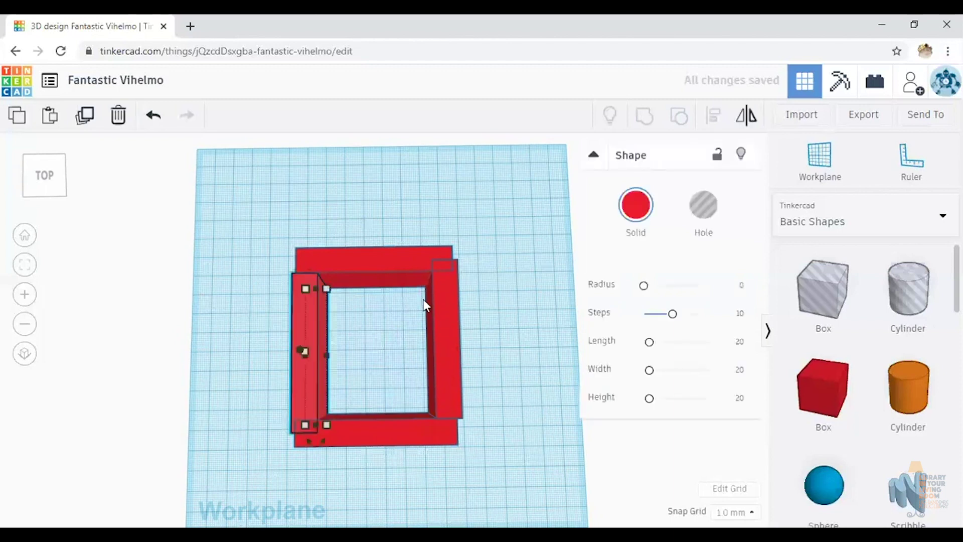
pyautogui.keyDown('shift'); pyautogui.click(444, 302); pyautogui.keyUp('shift')
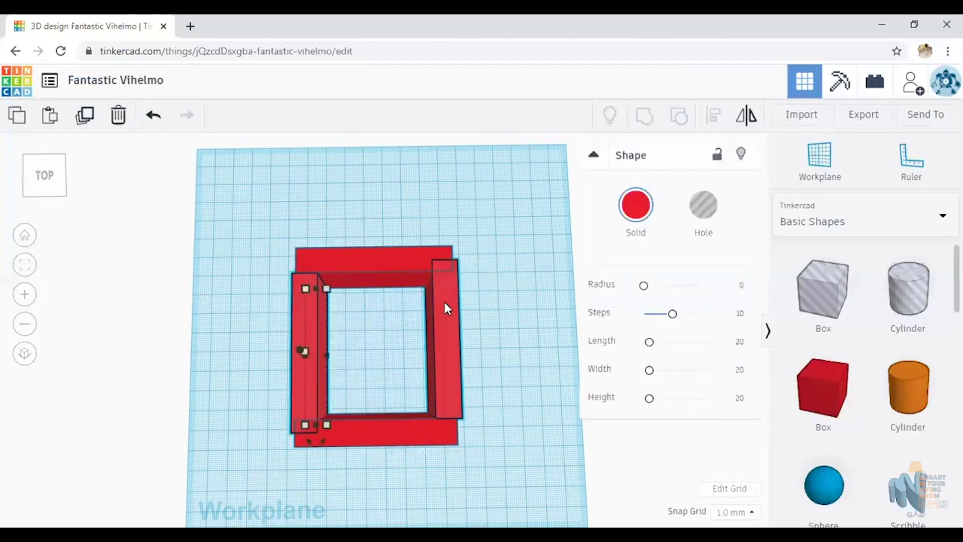
pyautogui.click(715, 117)
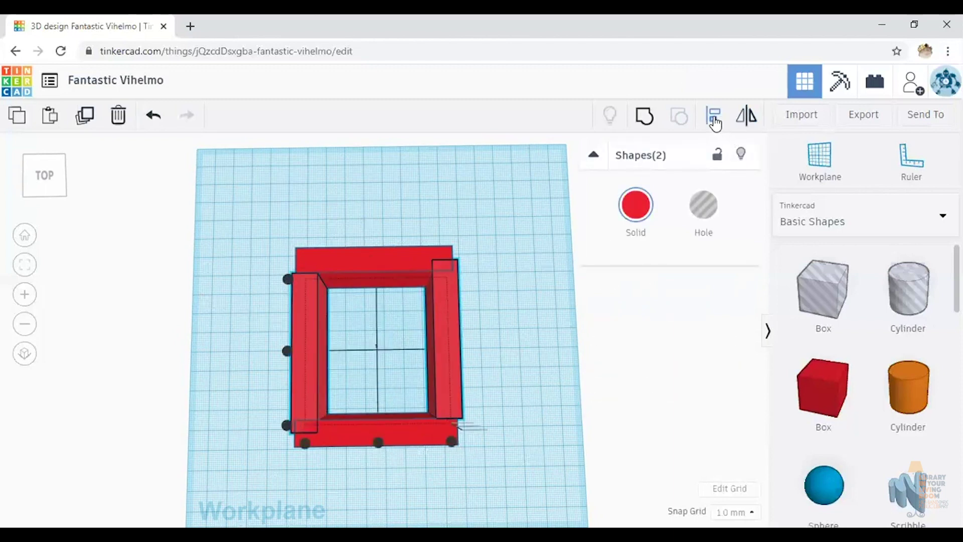
pyautogui.click(287, 279)
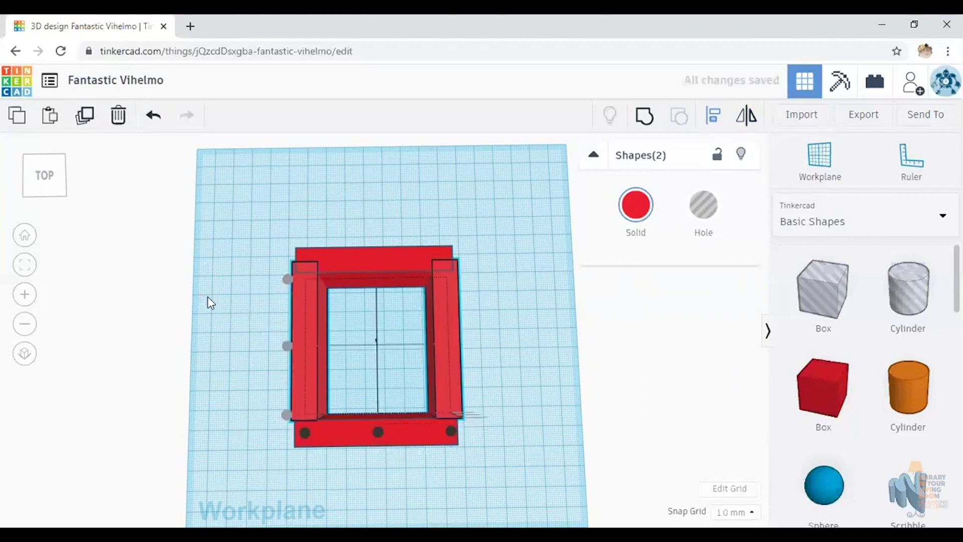
pyautogui.click(645, 124)
pyautogui.moveTo(447, 290)
pyautogui.mouseDown()
pyautogui.moveTo(440, 332)
pyautogui.moveTo(446, 296)
pyautogui.mouseUp()
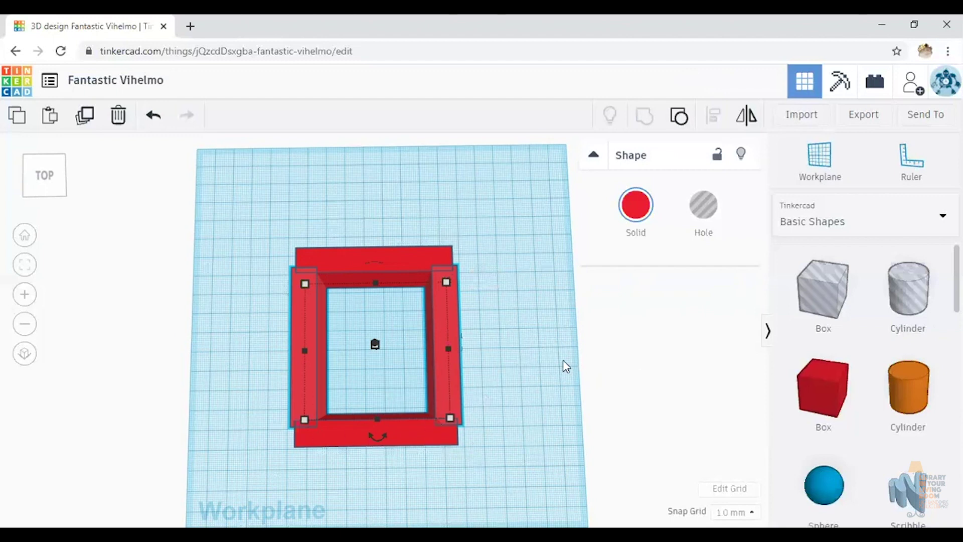
pyautogui.moveTo(506, 353)
pyautogui.mouseDown(button='right')
pyautogui.moveTo(502, 242)
pyautogui.moveTo(505, 359)
pyautogui.mouseUp(button='right')
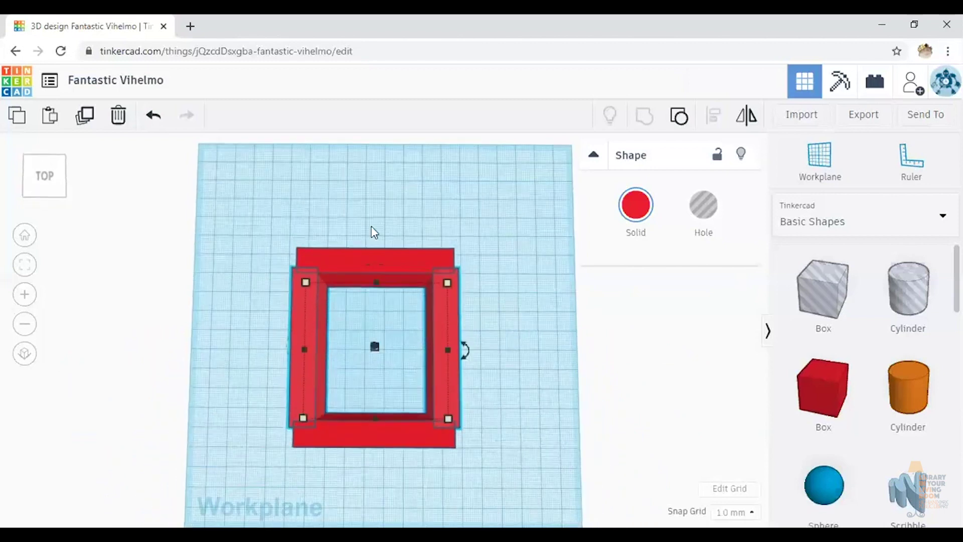
# Step: Group all frame pieces into one shape, move it to the upper left, and lock it
pyautogui.keyDown('shift'); pyautogui.click(382, 260); pyautogui.keyUp('shift')
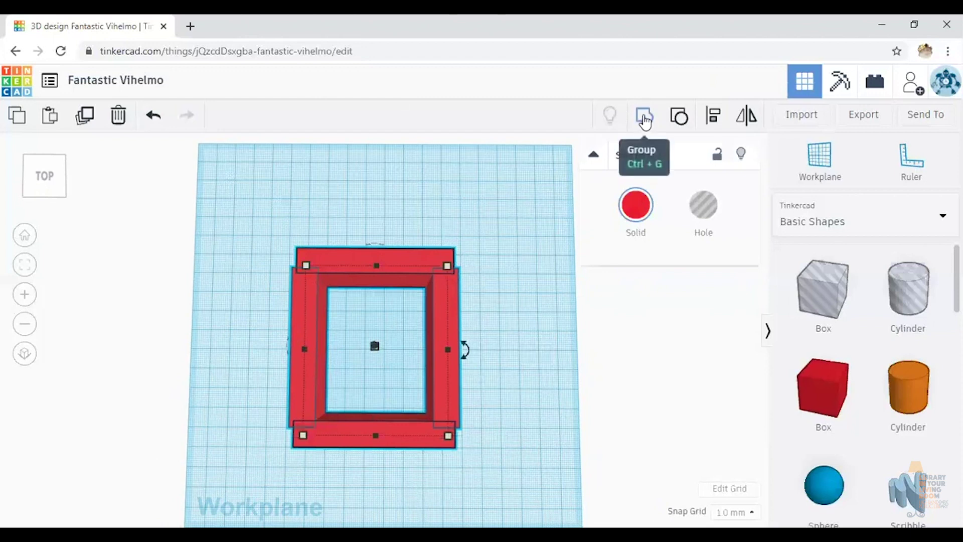
pyautogui.click(644, 119)
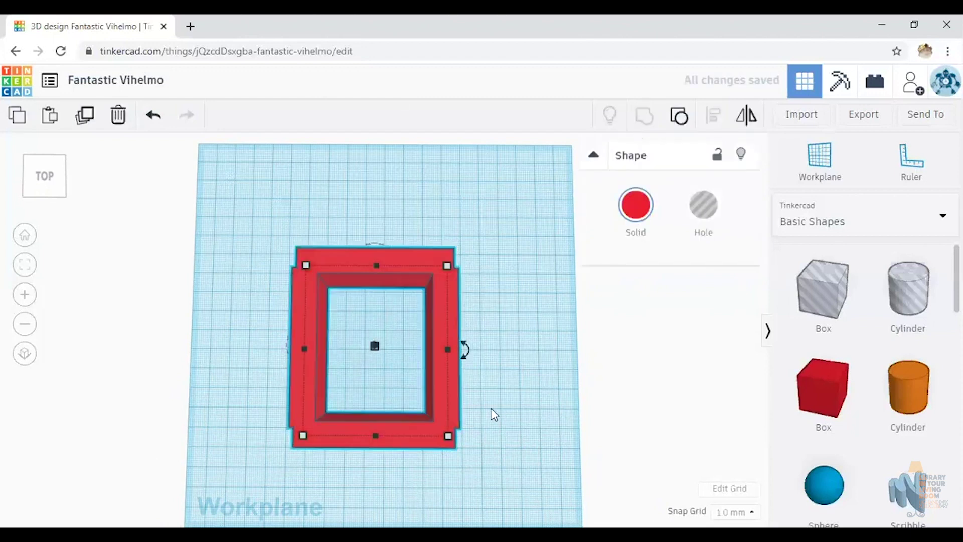
pyautogui.moveTo(454, 356); pyautogui.dragTo(547, 264)
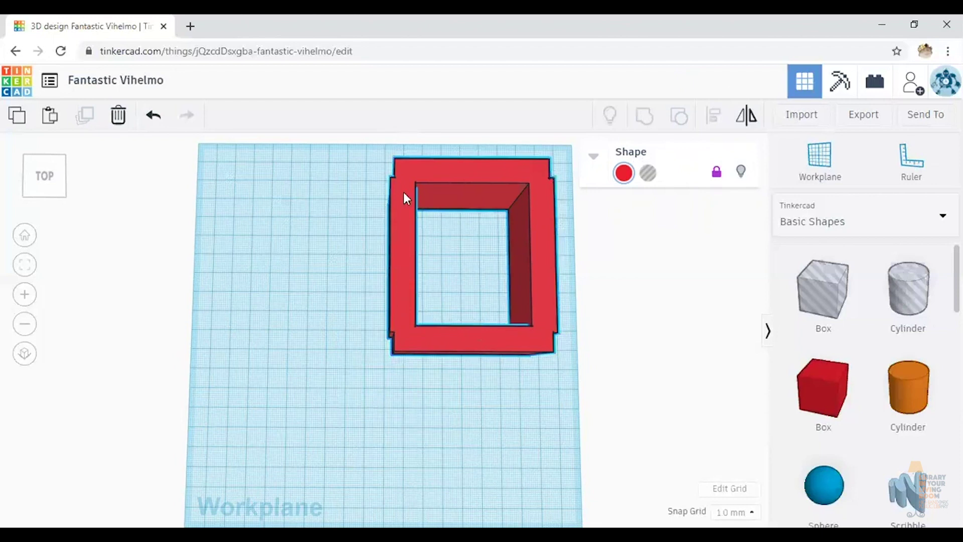
pyautogui.click(540, 299)
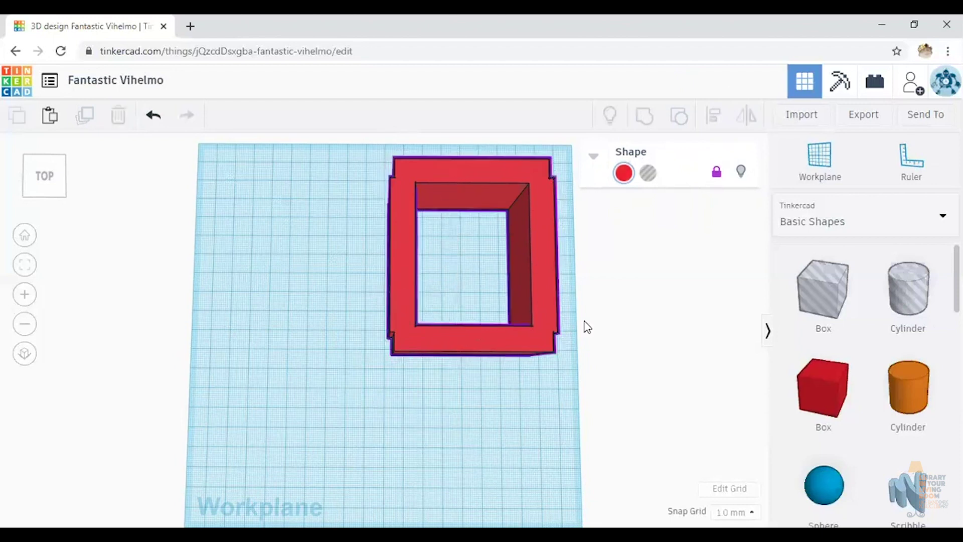
pyautogui.moveTo(641, 363); pyautogui.dragTo(645, 344, button='right')
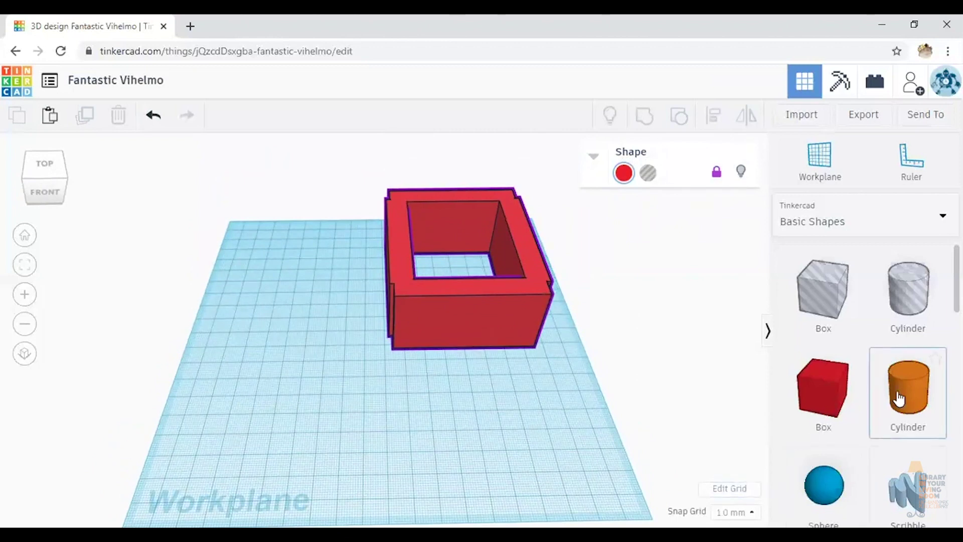
# Step: Put an orange cylinder at the frame's front-left corner, 26 × 26 mm base, 45 mm tall
pyautogui.moveTo(913, 394); pyautogui.dragTo(329, 394)
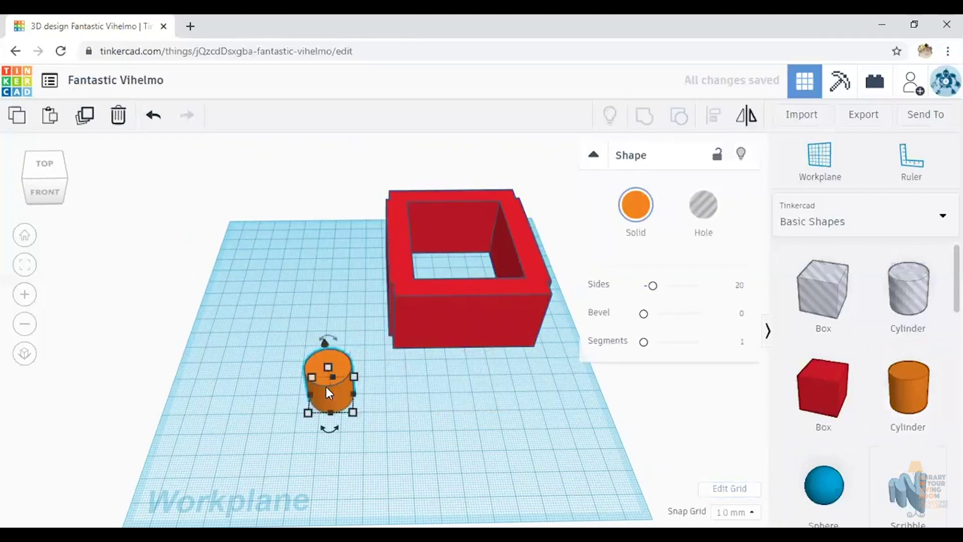
pyautogui.moveTo(326, 386); pyautogui.dragTo(384, 335)
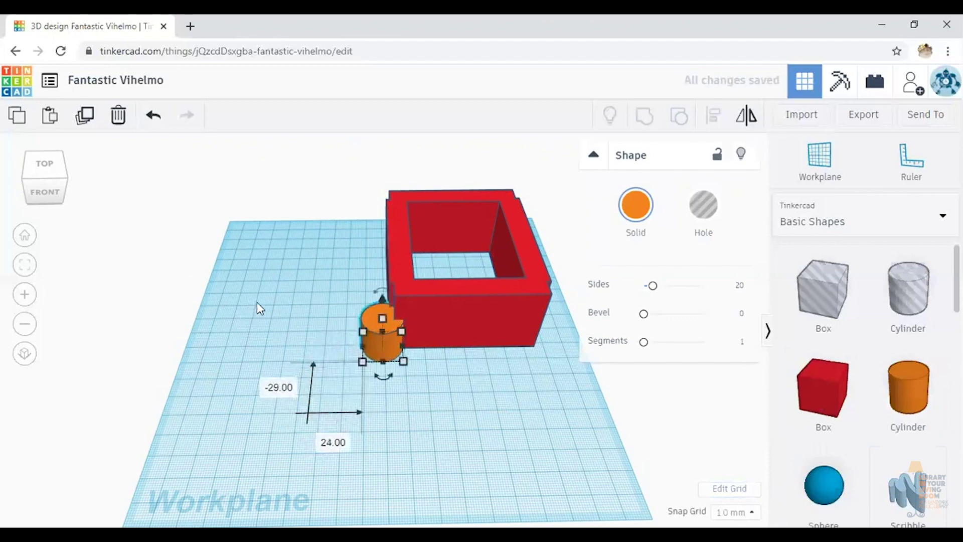
pyautogui.moveTo(257, 302); pyautogui.dragTo(254, 359, button='right')
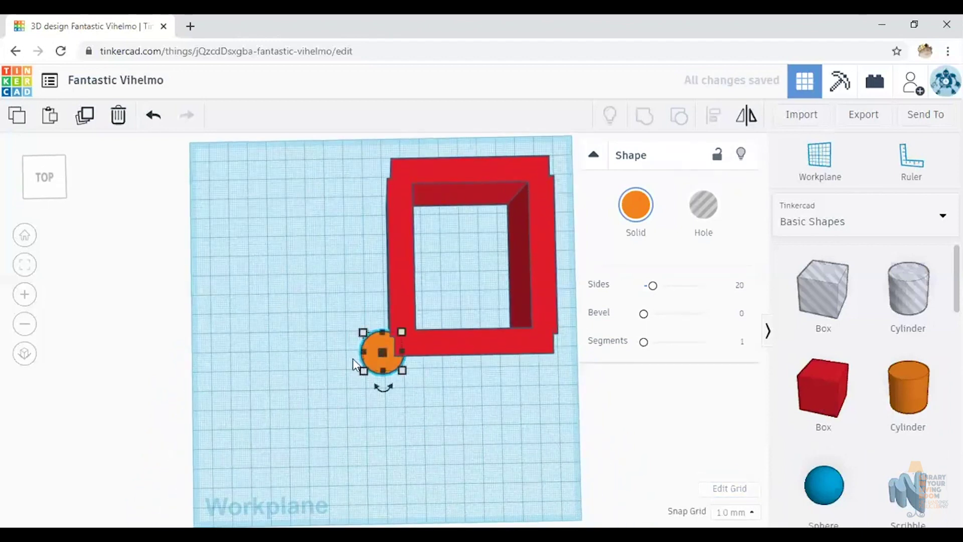
pyautogui.moveTo(372, 342); pyautogui.dragTo(384, 337)
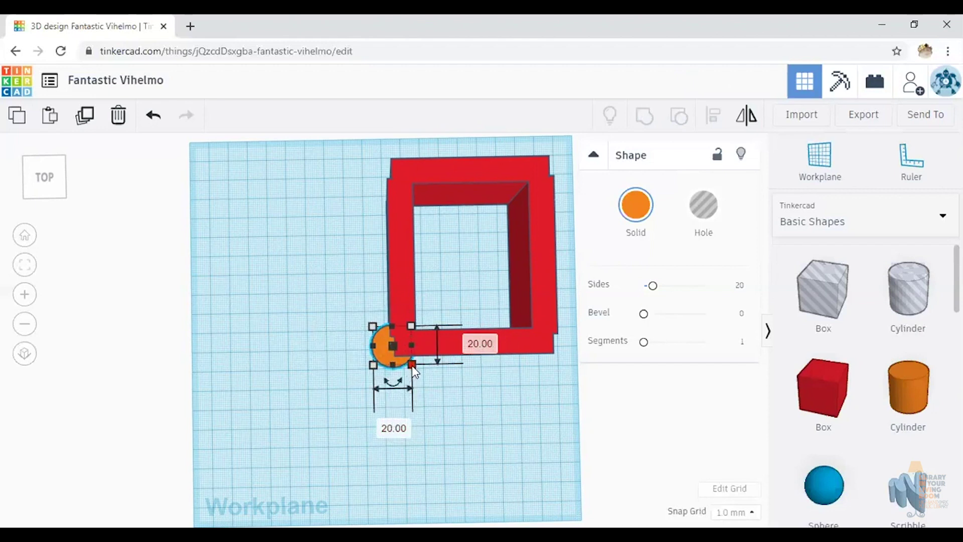
pyautogui.moveTo(411, 365); pyautogui.dragTo(419, 377)
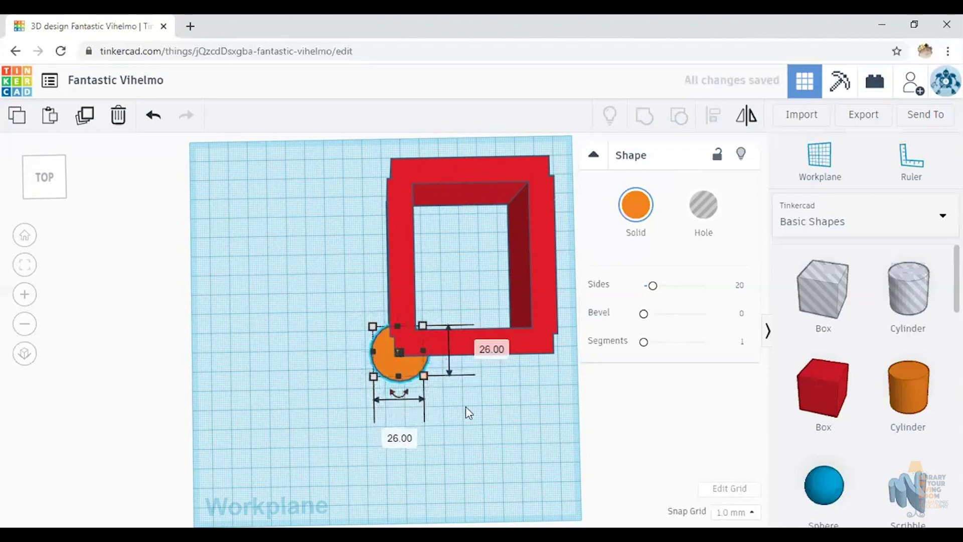
pyautogui.moveTo(490, 413); pyautogui.dragTo(395, 389, button='right')
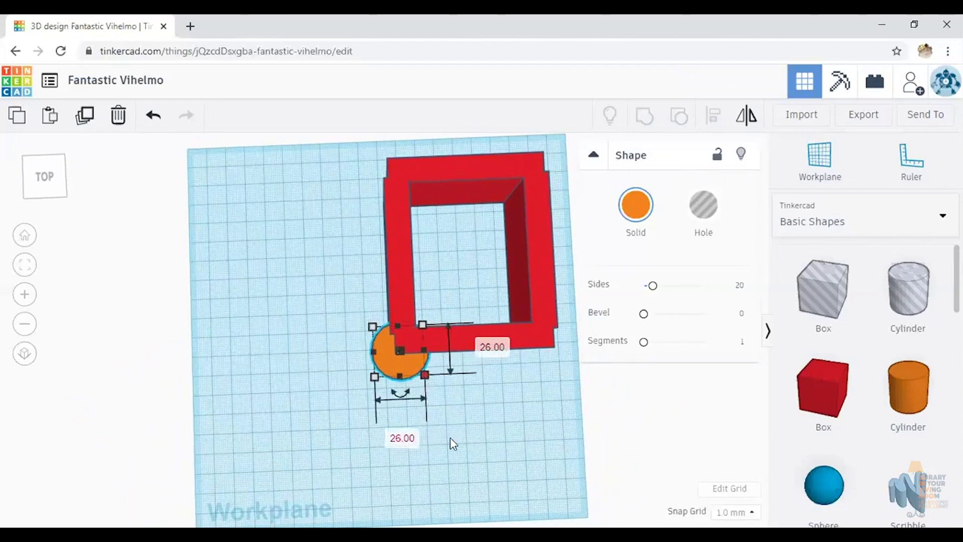
pyautogui.moveTo(515, 466); pyautogui.dragTo(517, 384, button='right')
pyautogui.moveTo(400, 289); pyautogui.dragTo(392, 245)
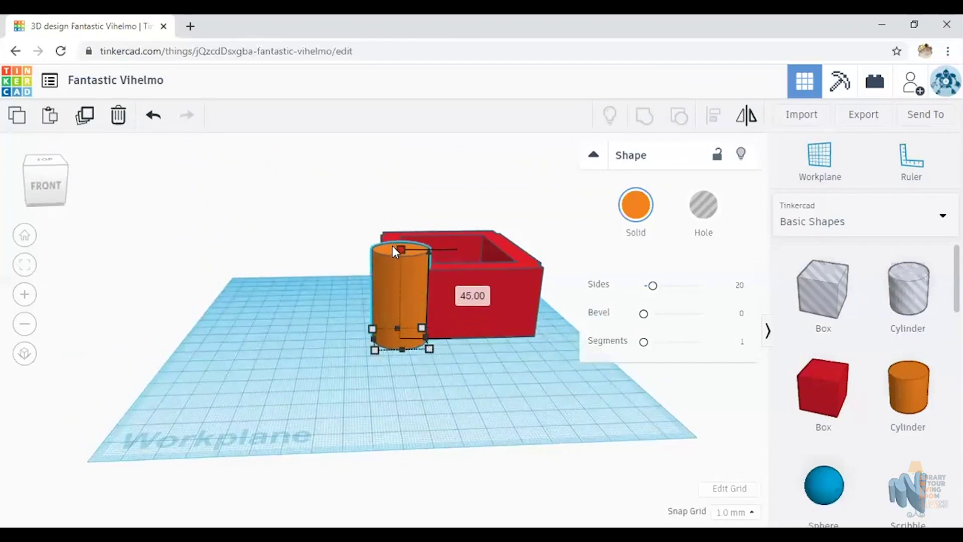
pyautogui.moveTo(535, 405)
pyautogui.mouseDown(button='right')
pyautogui.moveTo(522, 494)
pyautogui.moveTo(505, 501)
pyautogui.moveTo(526, 400)
pyautogui.mouseUp(button='right')
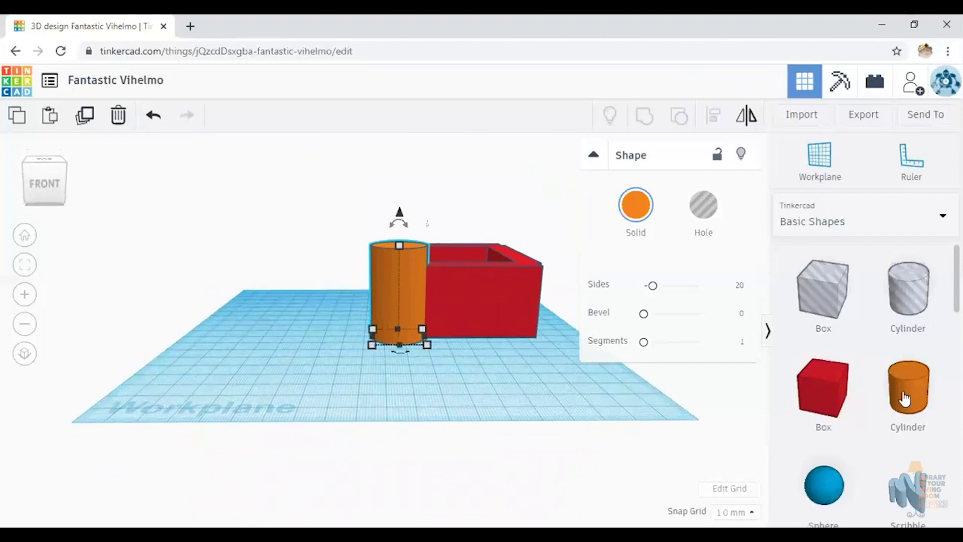
pyautogui.scroll(-5, 904, 391)
# Step: Add a purple cone and set its base to 26 × 26 mm
pyautogui.moveTo(909, 321); pyautogui.dragTo(444, 376)
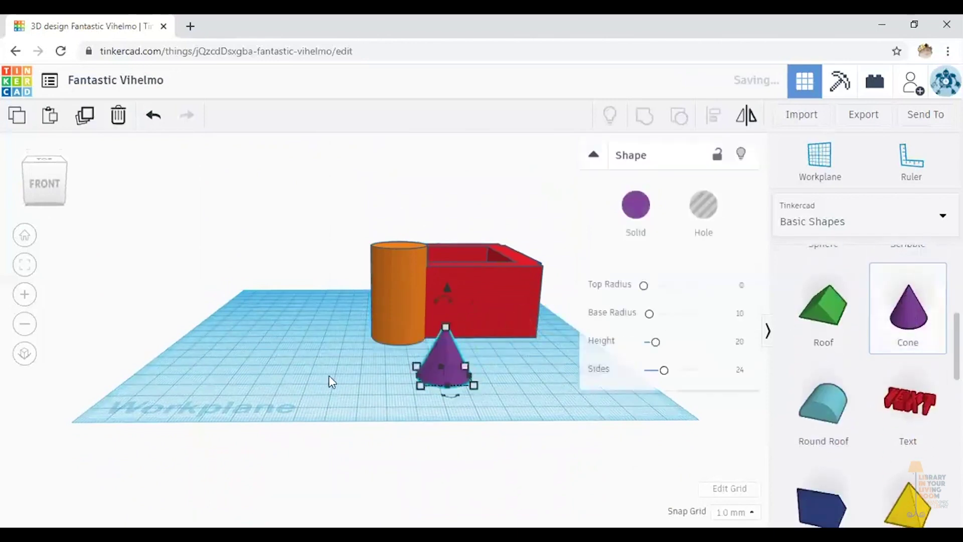
pyautogui.moveTo(275, 344); pyautogui.dragTo(284, 376, button='right')
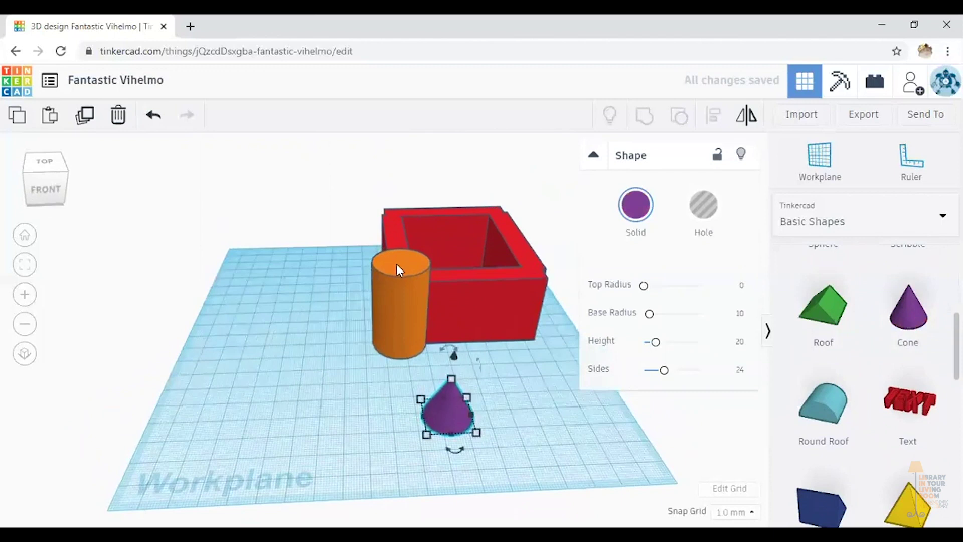
pyautogui.click(396, 264)
pyautogui.moveTo(374, 360)
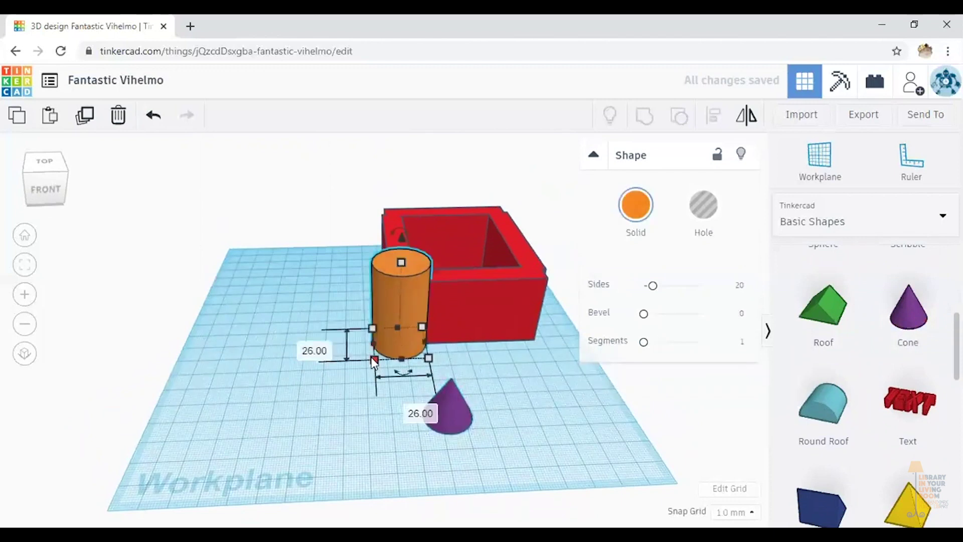
pyautogui.click(458, 418)
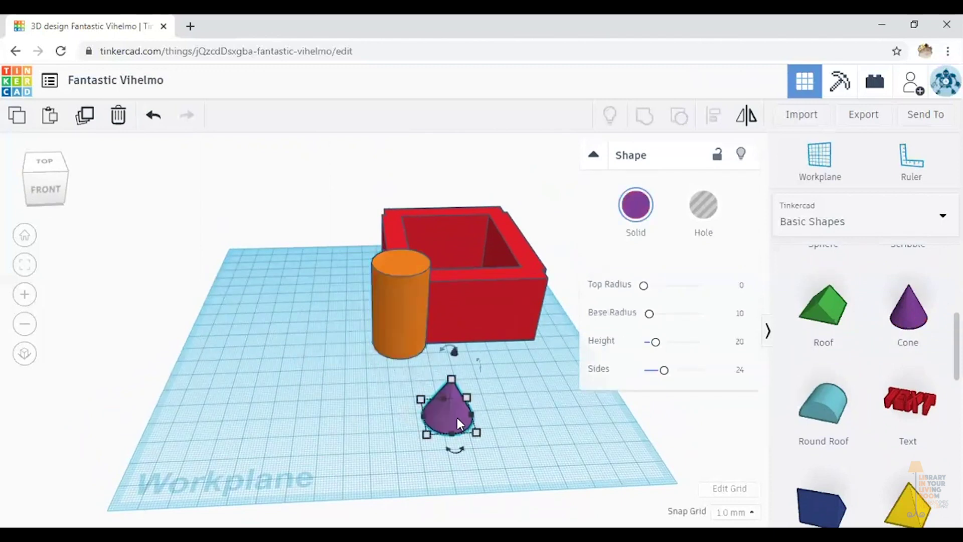
pyautogui.moveTo(478, 433)
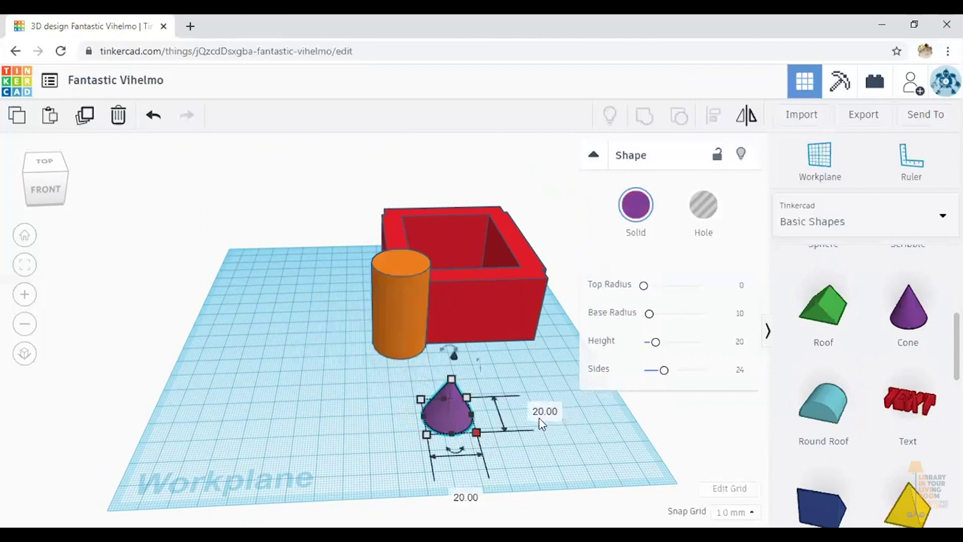
pyautogui.write('26')
pyautogui.press('Tab')
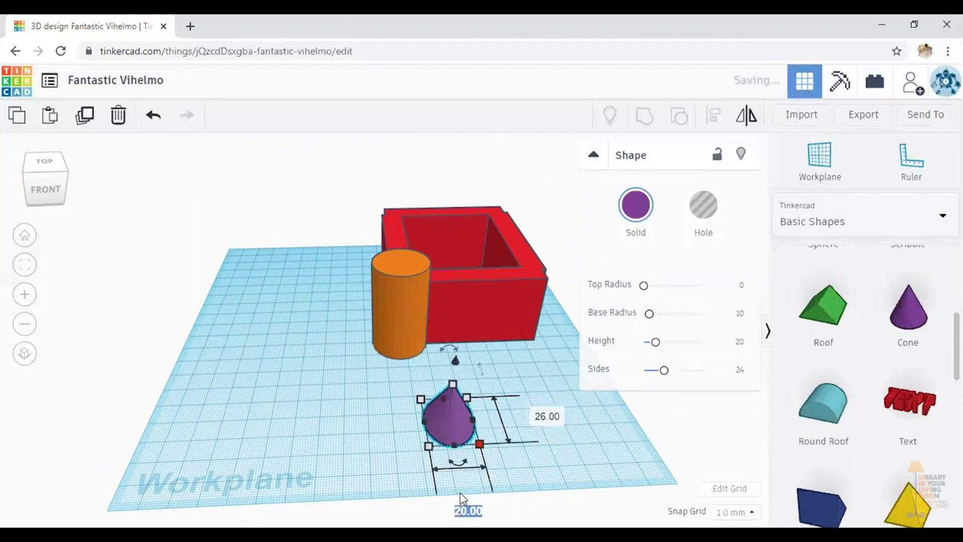
pyautogui.write('26')
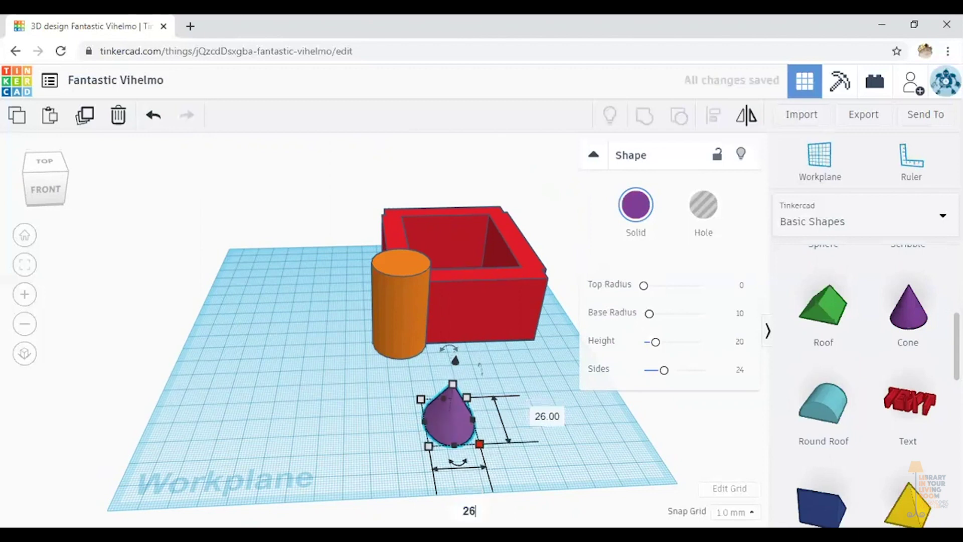
pyautogui.press('Return')
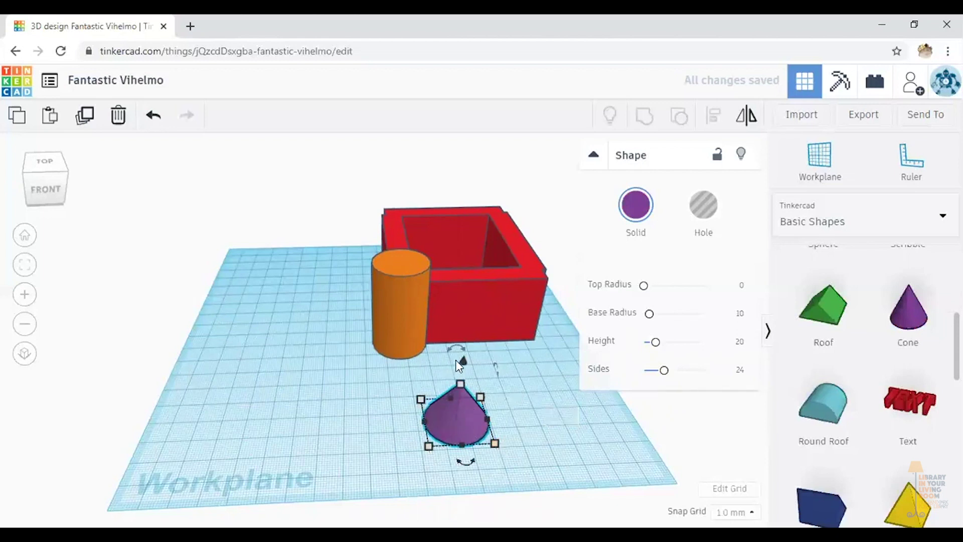
# Step: Lift the cone off the workplane and place it above the orange cylinder
pyautogui.moveTo(464, 362); pyautogui.dragTo(457, 246)
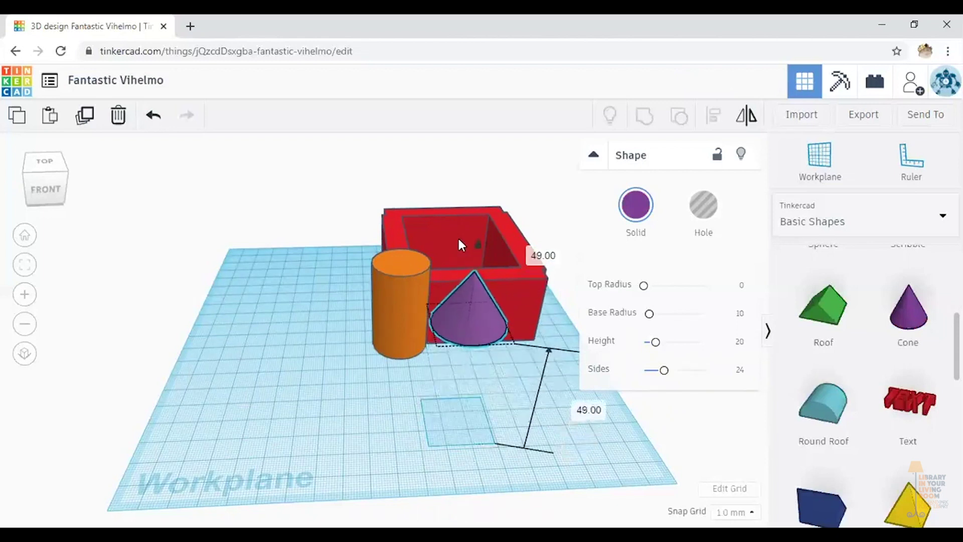
pyautogui.moveTo(475, 329); pyautogui.dragTo(405, 196)
pyautogui.moveTo(266, 345); pyautogui.dragTo(273, 435, button='right')
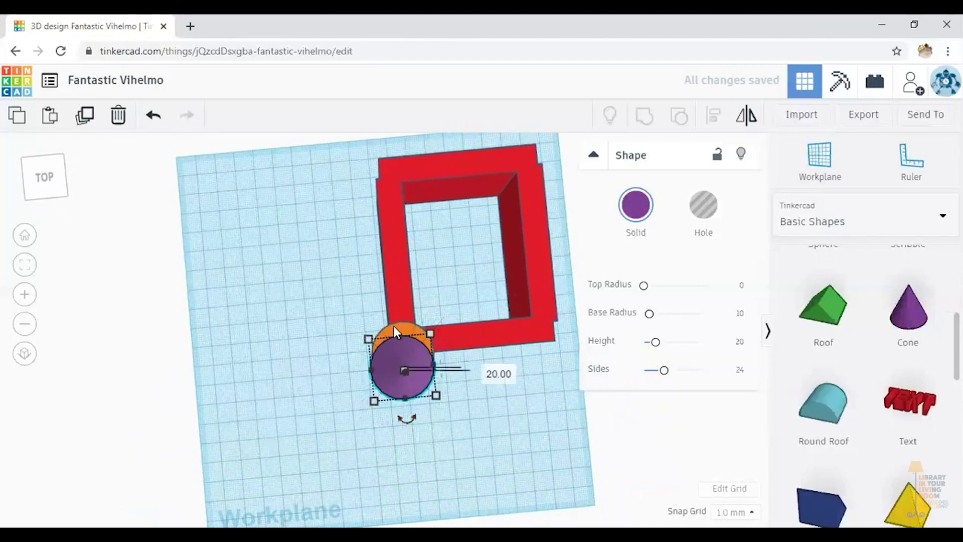
pyautogui.moveTo(236, 447); pyautogui.dragTo(417, 328, button='right')
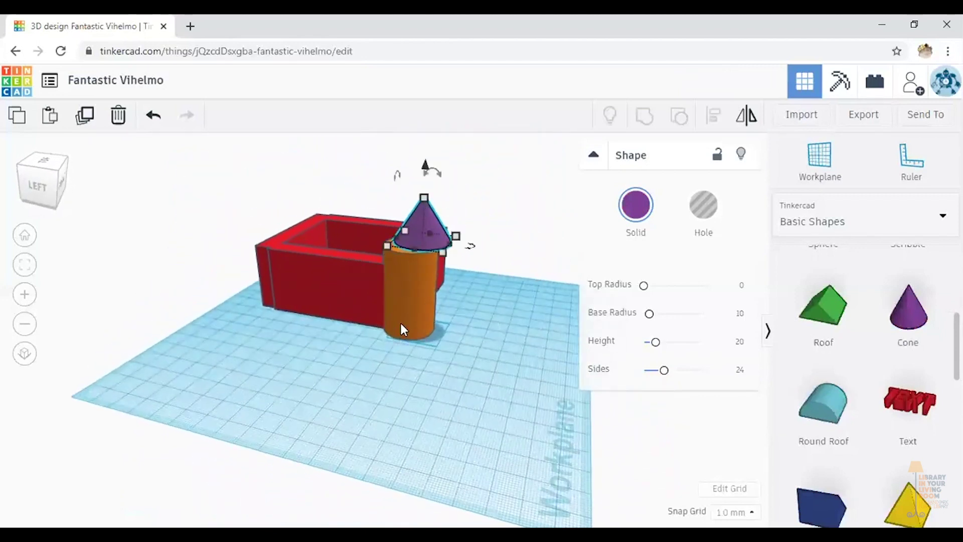
# Step: Center the cone and cylinder on each other along both axes
pyautogui.keyDown('shift'); pyautogui.click(405, 305); pyautogui.keyUp('shift')
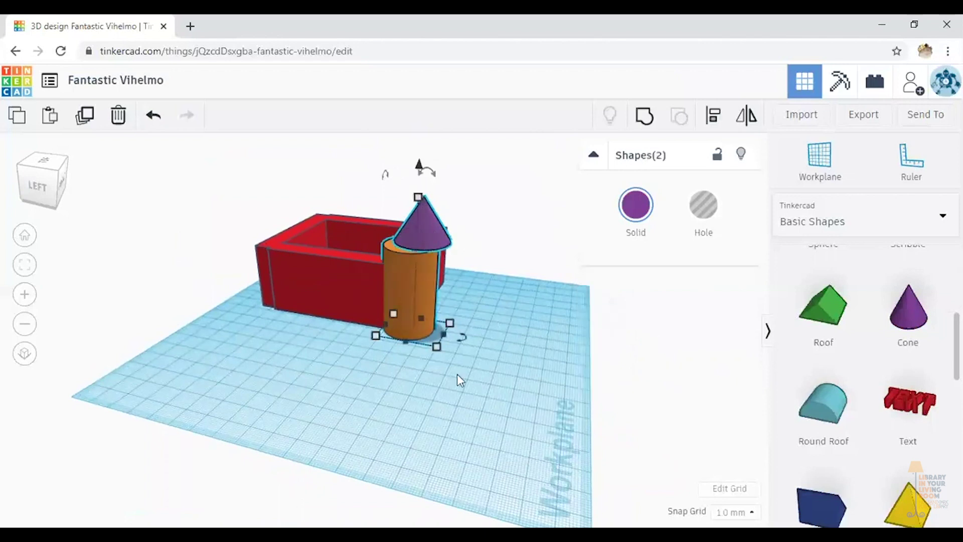
pyautogui.click(712, 118)
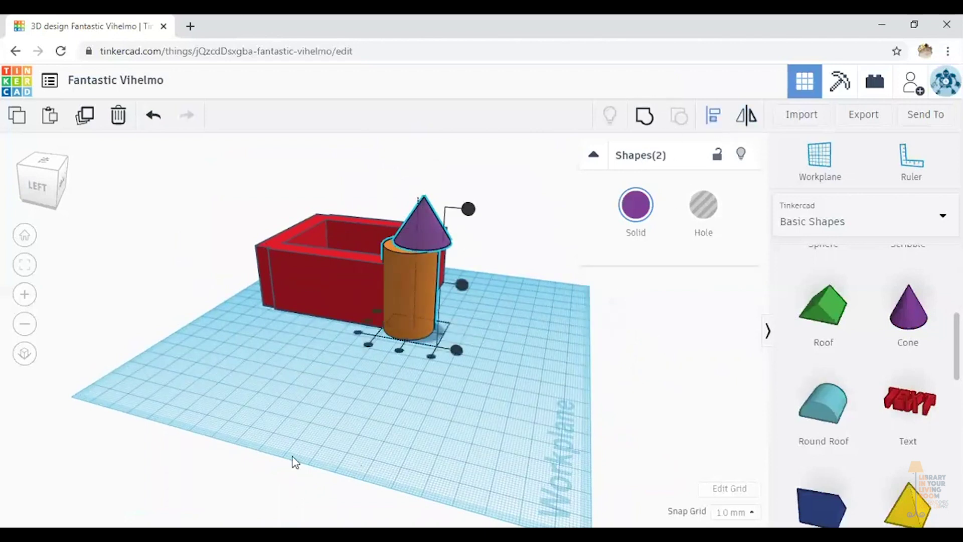
pyautogui.click(400, 350)
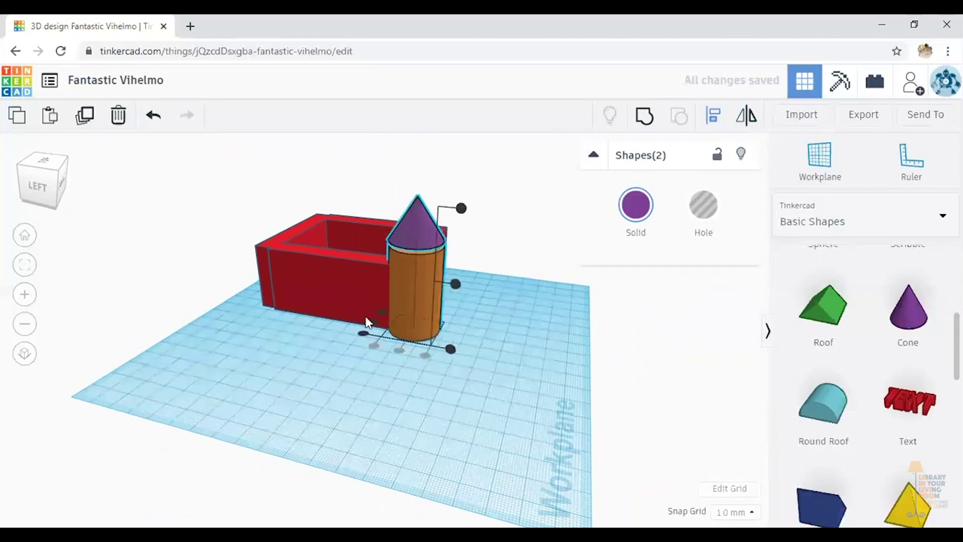
pyautogui.click(371, 321)
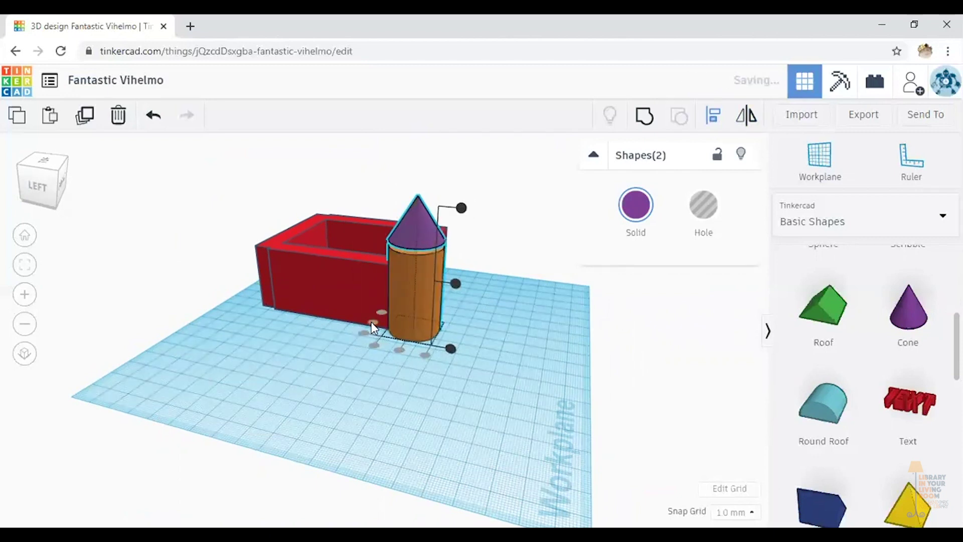
pyautogui.moveTo(509, 398); pyautogui.dragTo(533, 405, button='right')
pyautogui.scroll(3, 521, 370)
# Step: Lower the purple cone down onto the cylinder's top
pyautogui.click(354, 137)
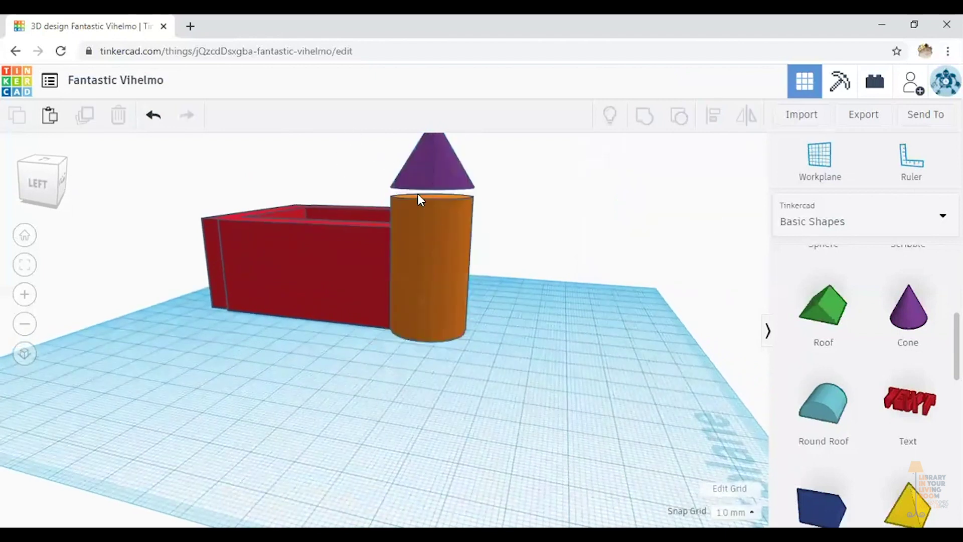
pyautogui.scroll(-2, 533, 307)
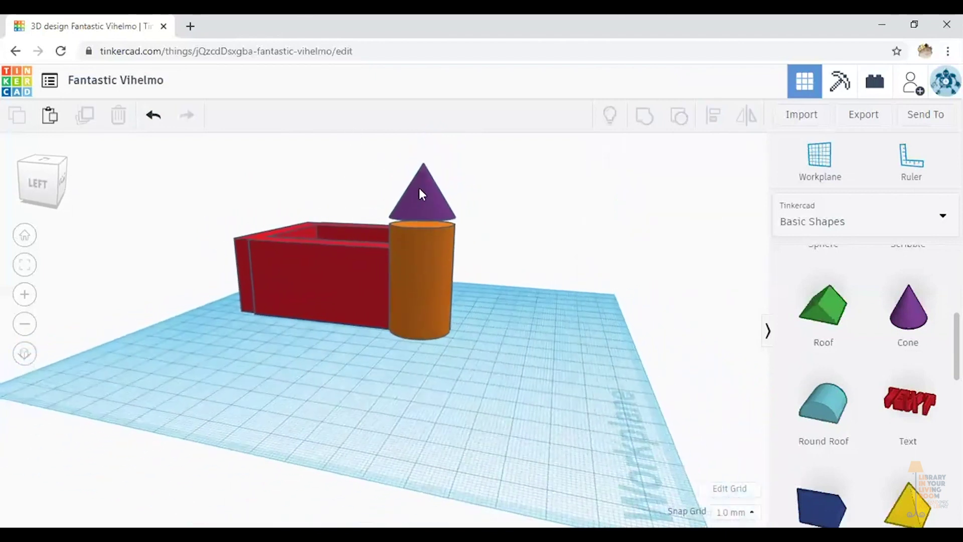
pyautogui.click(420, 192)
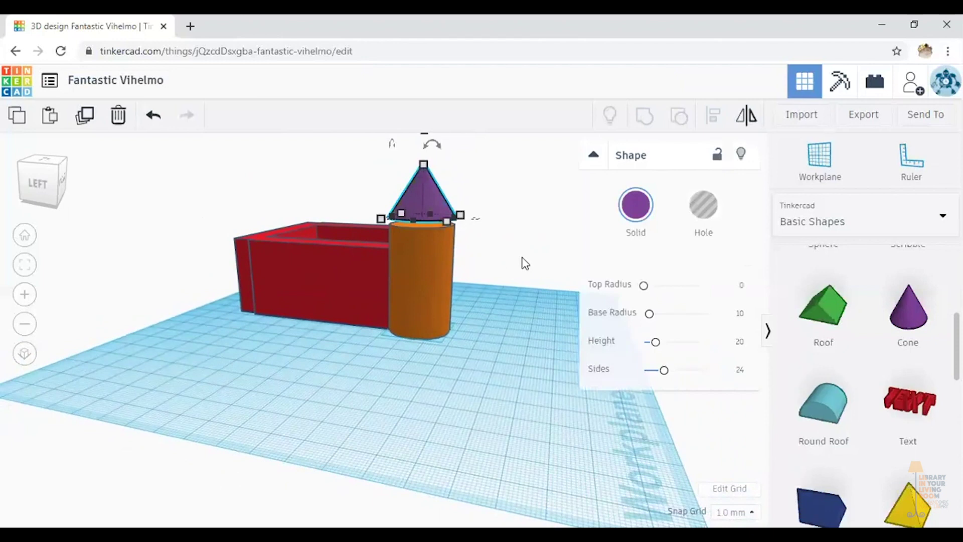
pyautogui.scroll(-2, 525, 263)
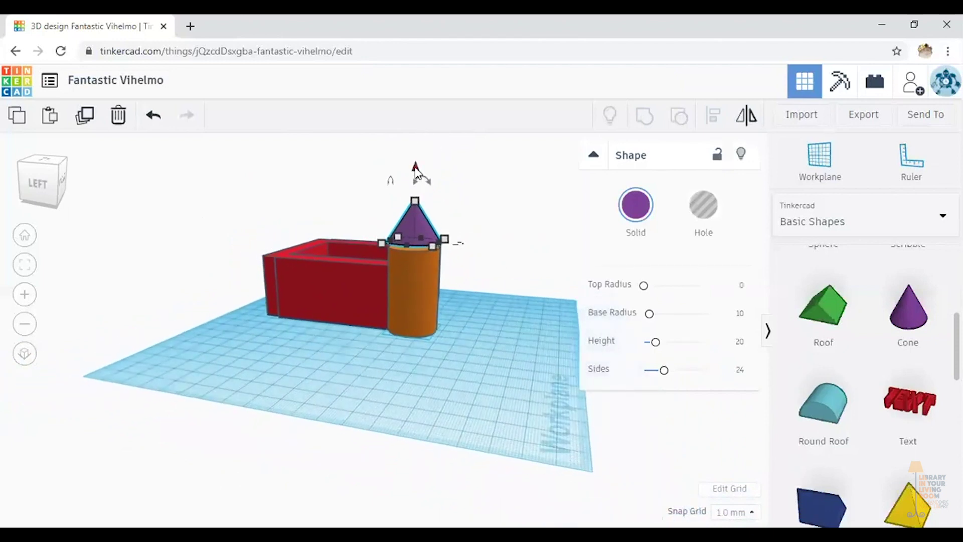
pyautogui.moveTo(415, 171); pyautogui.dragTo(420, 180)
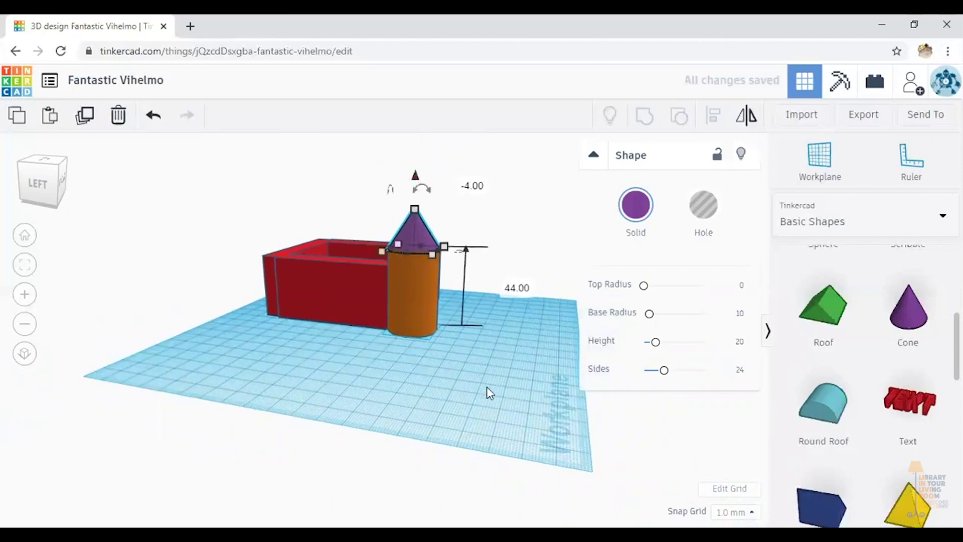
pyautogui.moveTo(490, 391); pyautogui.dragTo(507, 368, button='right')
pyautogui.click(509, 376)
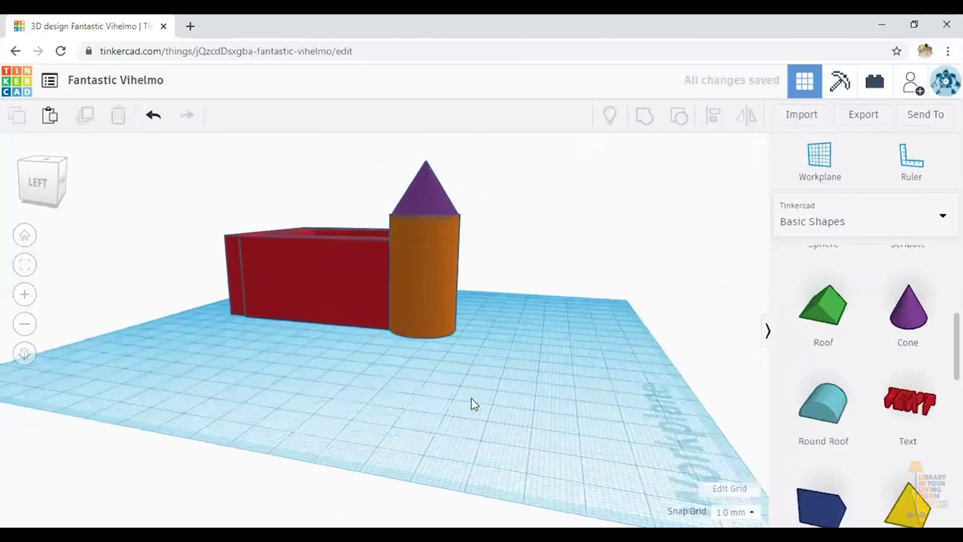
# Step: Fine-tune the cone's elevation to 45 so it sits flush on the cylinder
pyautogui.moveTo(471, 401); pyautogui.dragTo(426, 453, button='right')
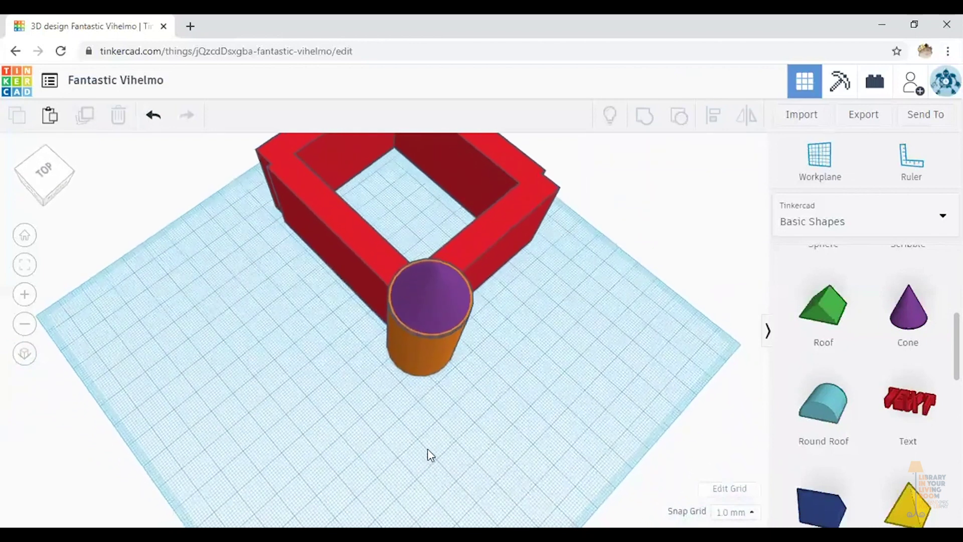
pyautogui.click(436, 297)
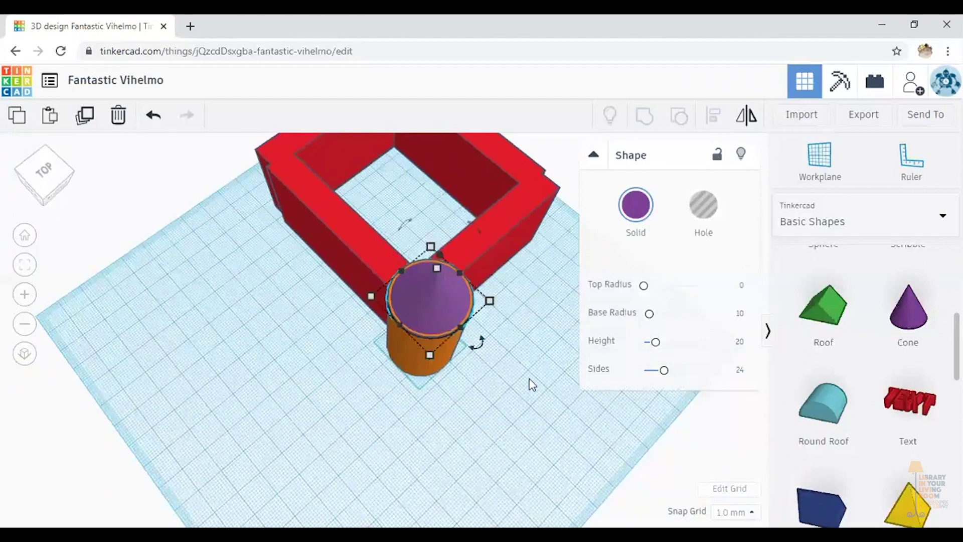
pyautogui.moveTo(437, 269)
pyautogui.moveTo(438, 254); pyautogui.dragTo(440, 253)
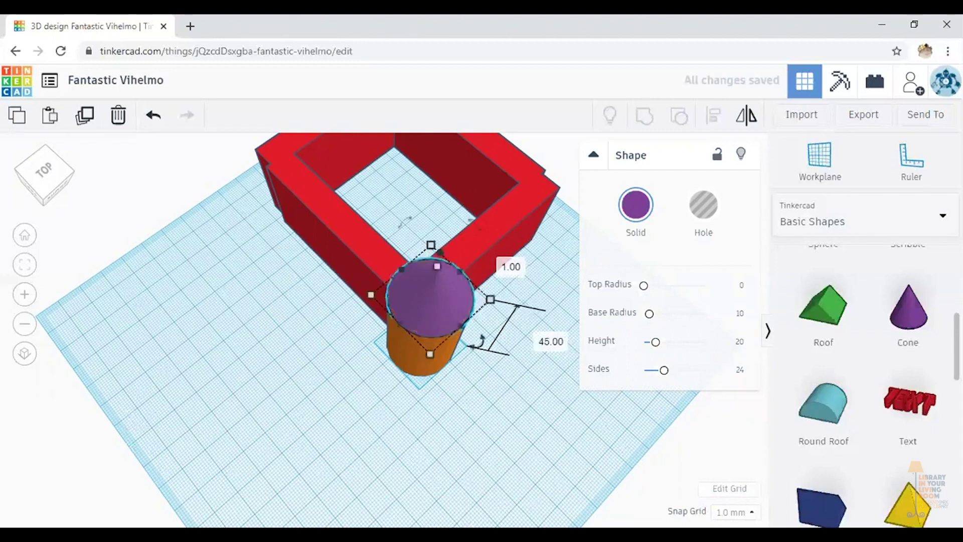
pyautogui.click(324, 479)
pyautogui.moveTo(329, 460); pyautogui.dragTo(406, 251, button='right')
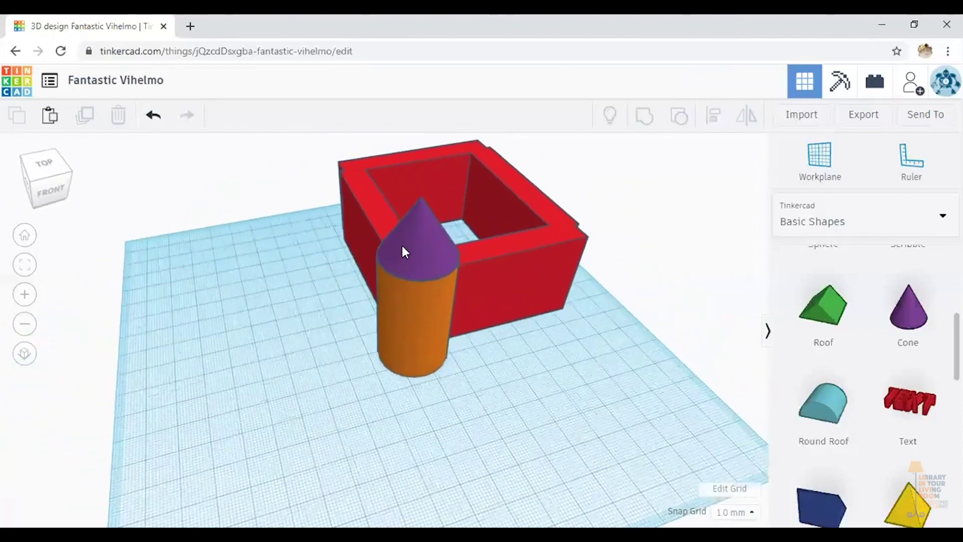
# Step: Group the purple cone and orange cylinder into a single purple tower
pyautogui.click(403, 248)
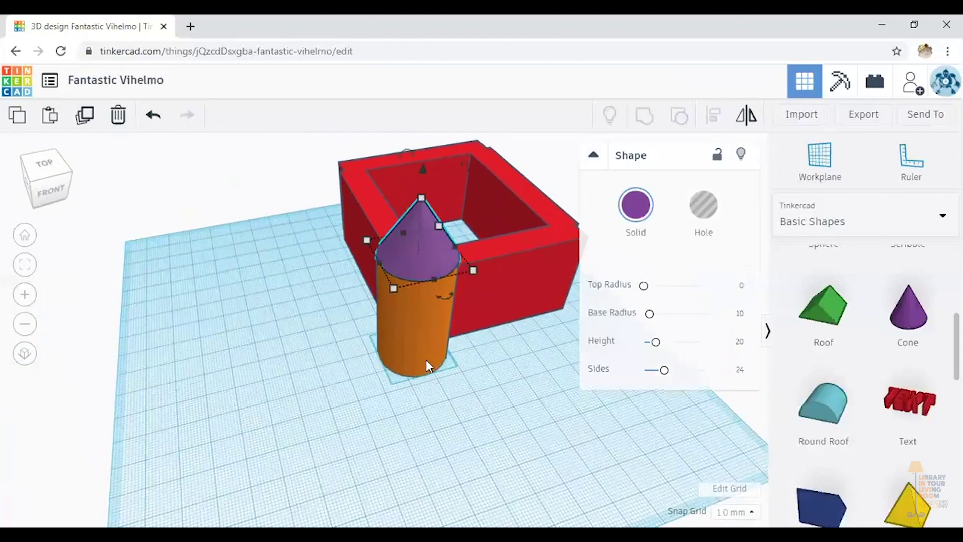
pyautogui.keyDown('shift'); pyautogui.click(417, 344); pyautogui.keyUp('shift')
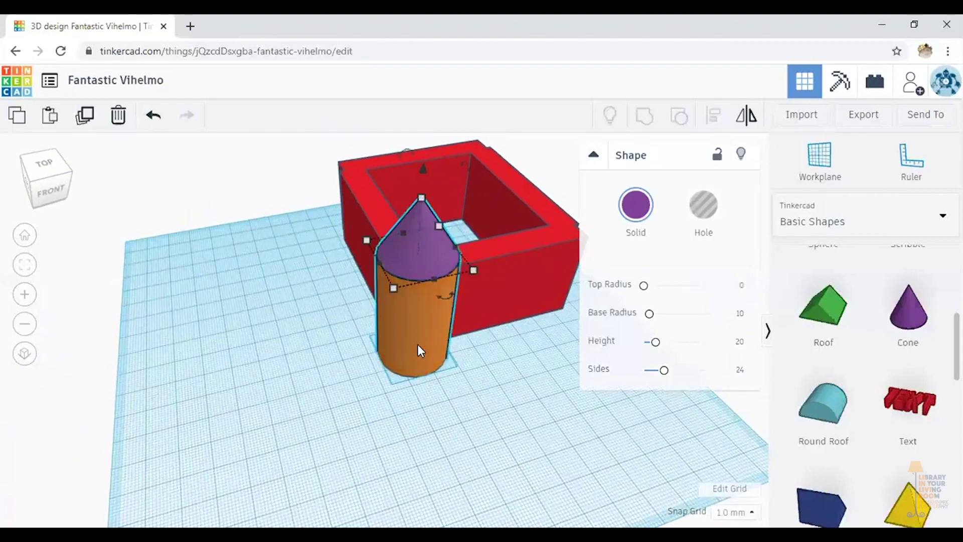
pyautogui.click(641, 119)
pyautogui.moveTo(540, 387); pyautogui.dragTo(512, 428, button='right')
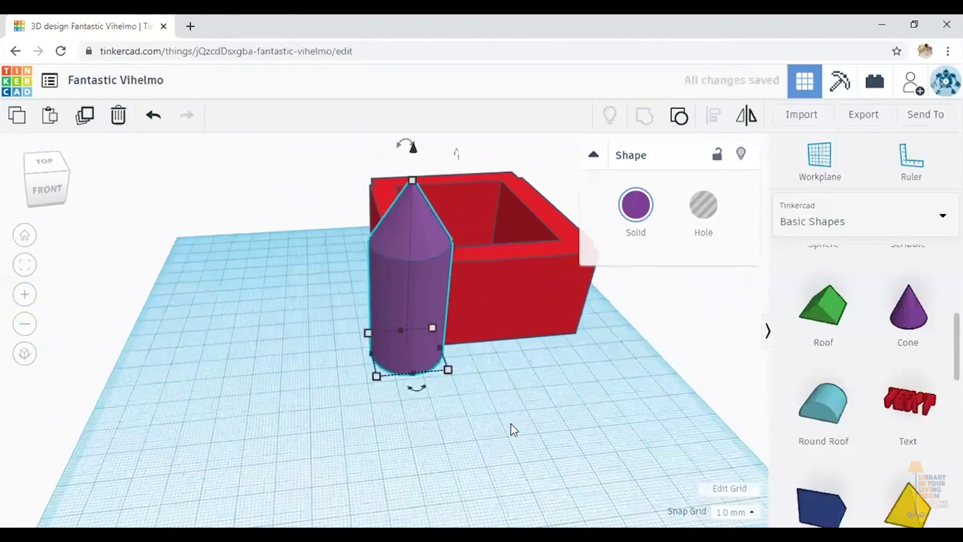
# Step: Duplicate the purple tower with Ctrl+D to make a row of towers
pyautogui.hotkey('ctrl', 'd')
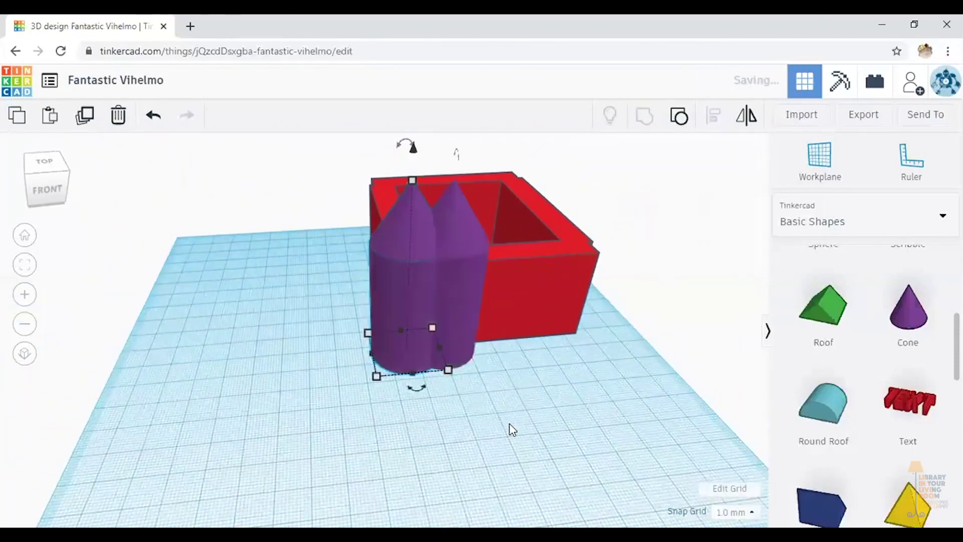
pyautogui.hotkey('ctrl', 'd')
pyautogui.hotkey('ctrl', 'd')
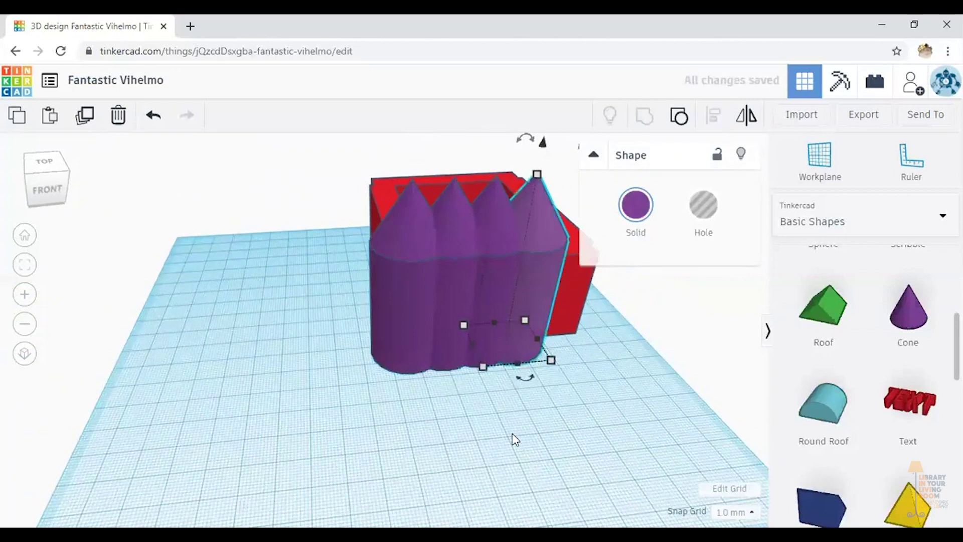
pyautogui.moveTo(579, 398); pyautogui.dragTo(485, 419, button='right')
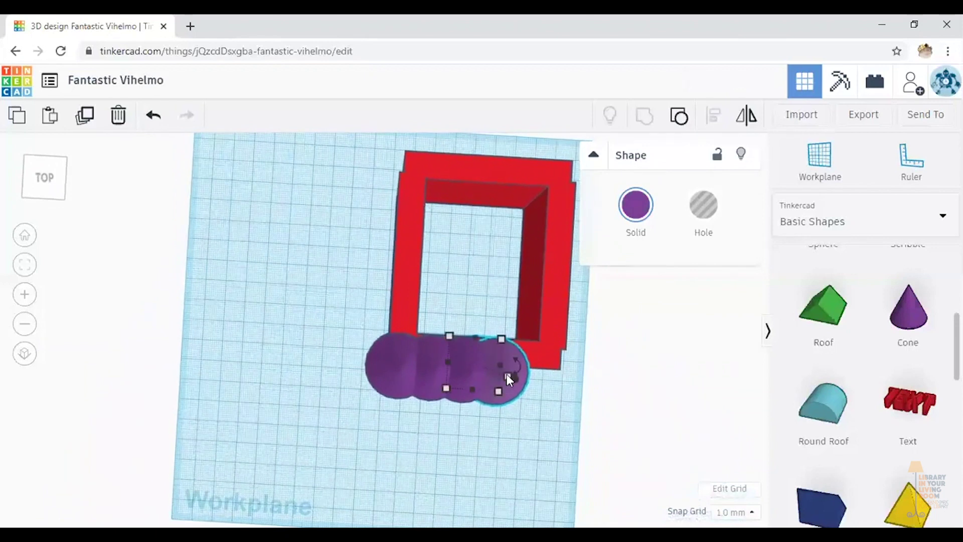
# Step: Undo the accidental stretch and move the rightmost tower to the frame's bottom-right corner
pyautogui.moveTo(507, 374)
pyautogui.mouseDown()
pyautogui.moveTo(503, 385)
pyautogui.moveTo(534, 372)
pyautogui.moveTo(503, 387)
pyautogui.mouseUp()
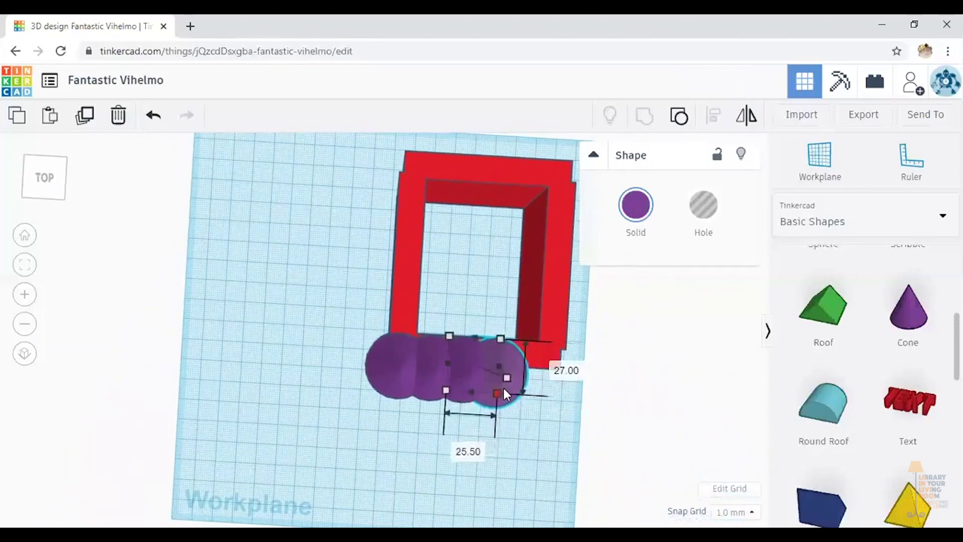
pyautogui.click(152, 120)
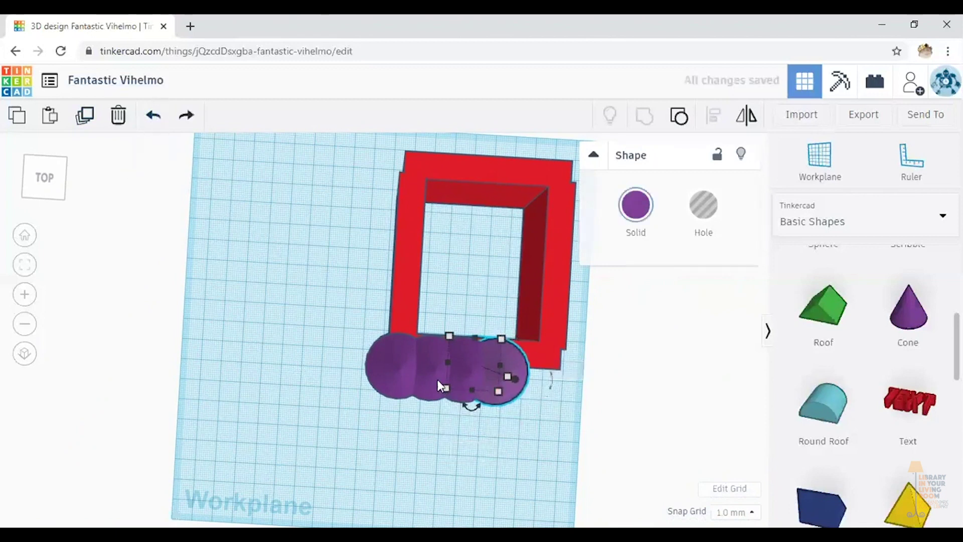
pyautogui.click(538, 471)
pyautogui.click(512, 352)
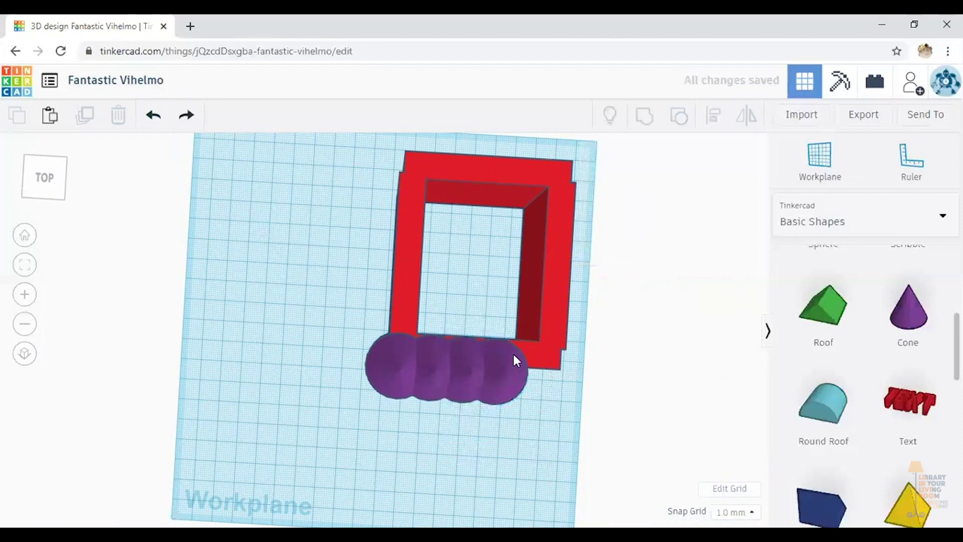
pyautogui.moveTo(516, 362); pyautogui.dragTo(516, 361)
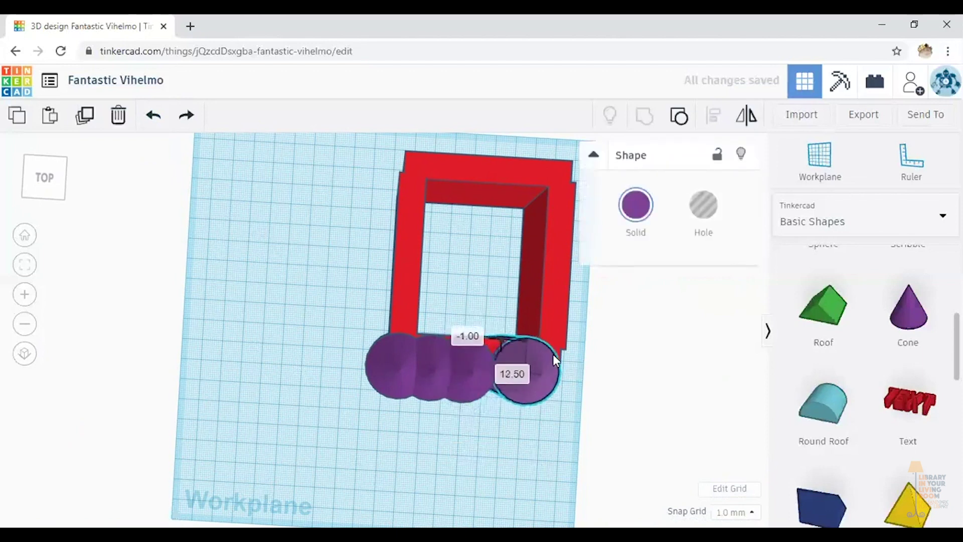
pyautogui.moveTo(553, 355); pyautogui.dragTo(581, 345)
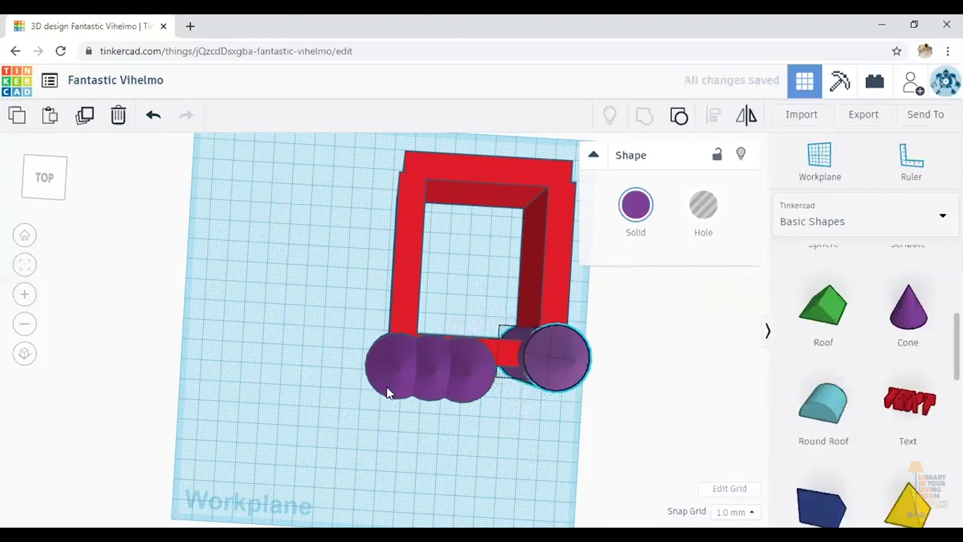
# Step: Move the remaining towers to the frame's top-left, bottom-left and top-right corners
pyautogui.click(382, 368)
pyautogui.moveTo(380, 342); pyautogui.dragTo(395, 145)
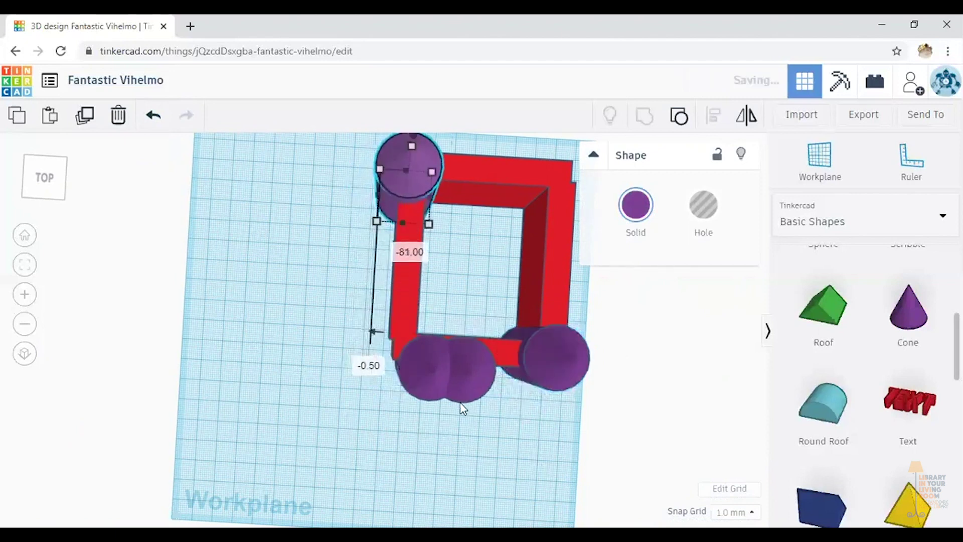
pyautogui.click(417, 391)
pyautogui.moveTo(417, 387); pyautogui.dragTo(377, 342)
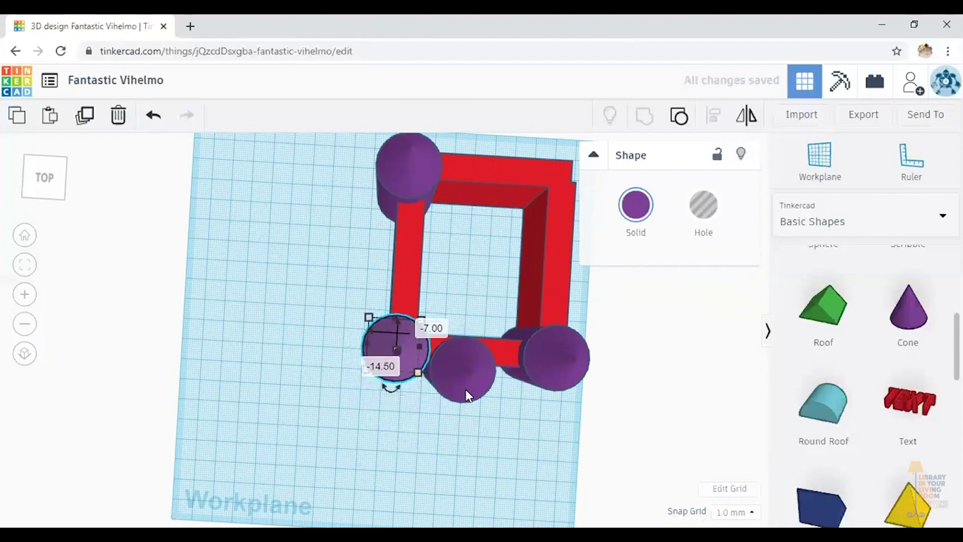
pyautogui.click(456, 376)
pyautogui.moveTo(441, 359); pyautogui.dragTo(555, 154)
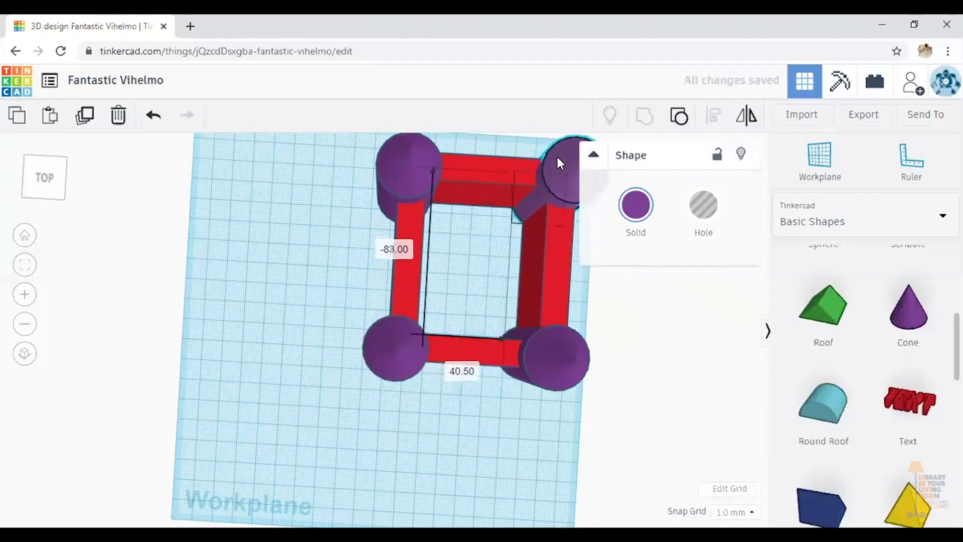
# Step: Nudge the top-right corner tower into line with the walls and deselect it
pyautogui.moveTo(308, 331); pyautogui.dragTo(586, 216, button='right')
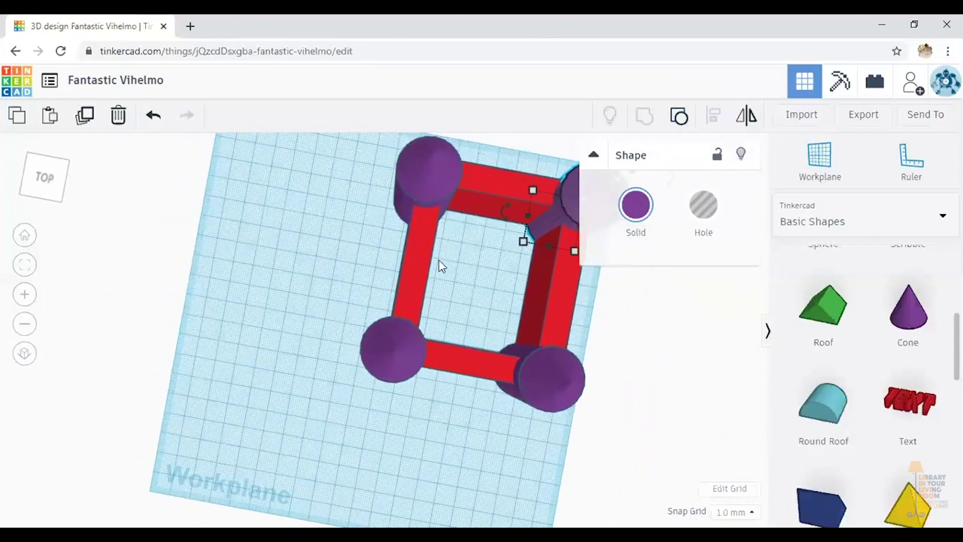
pyautogui.moveTo(470, 287); pyautogui.dragTo(344, 318, button='right')
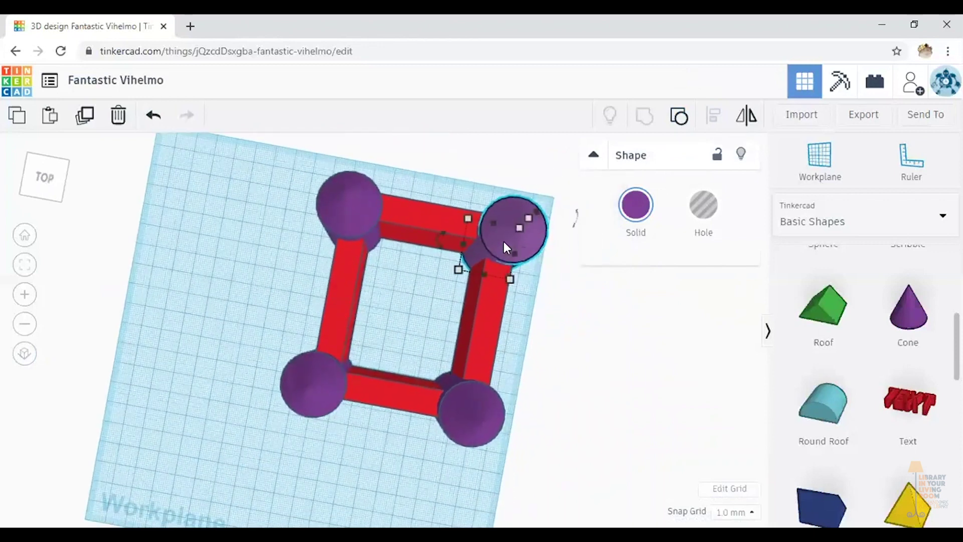
pyautogui.moveTo(504, 241); pyautogui.dragTo(496, 246)
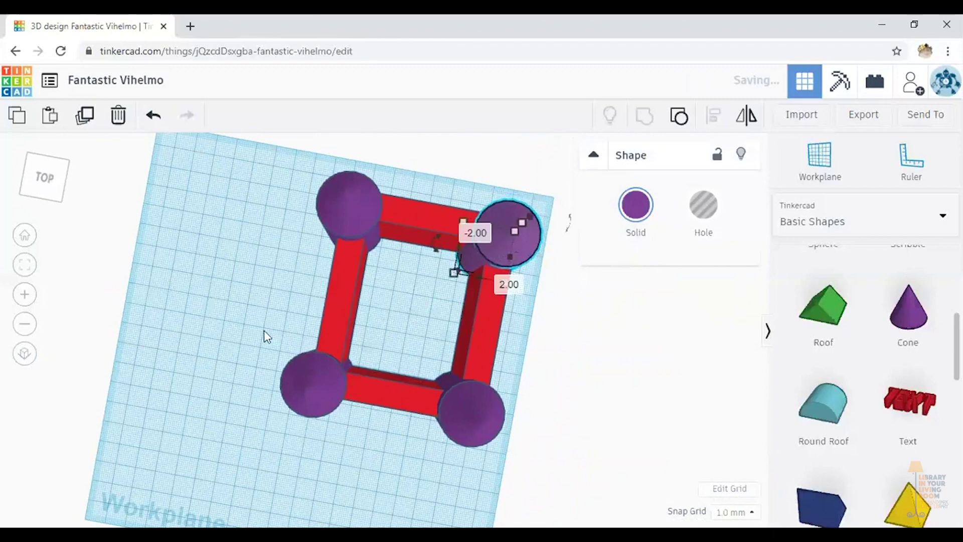
pyautogui.moveTo(251, 296); pyautogui.dragTo(241, 369, button='right')
pyautogui.click(240, 371)
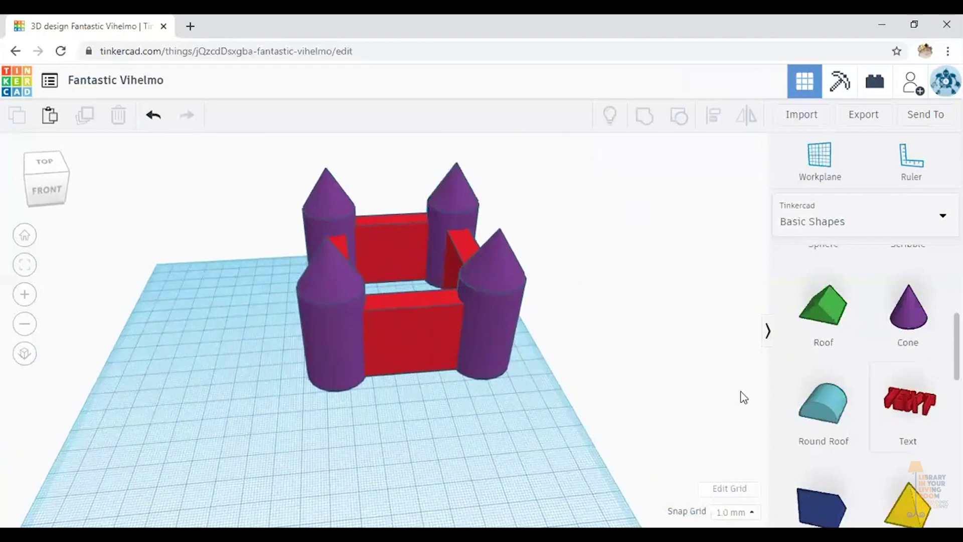
# Step: Place a 20 mm Box hole from Basic Shapes on the workplane in front of the castle
pyautogui.scroll(5, 860, 370)
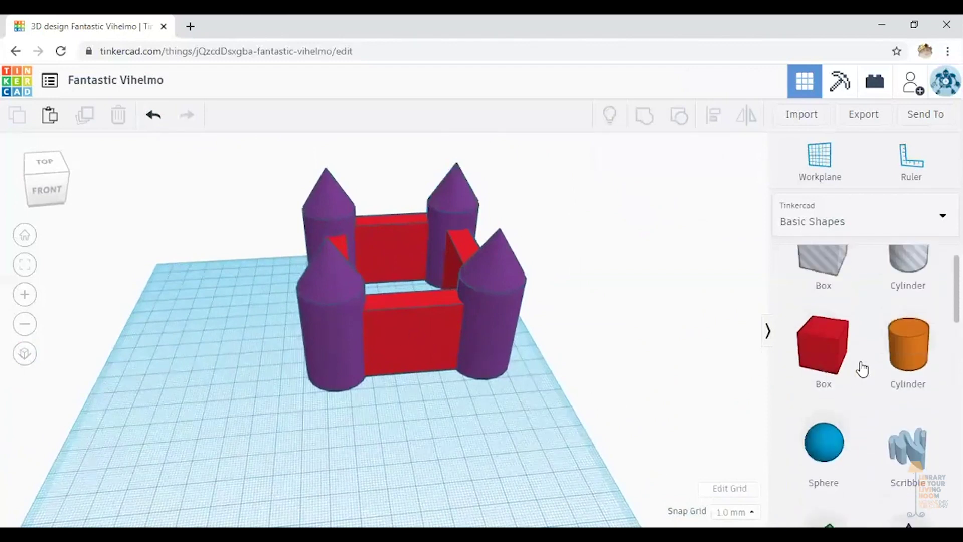
pyautogui.scroll(1, 861, 369)
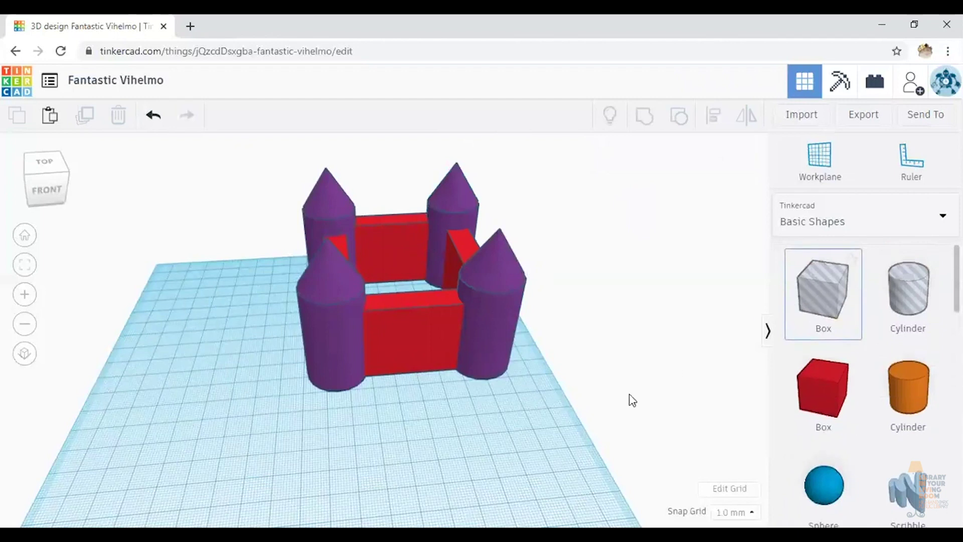
pyautogui.moveTo(632, 400); pyautogui.dragTo(444, 455)
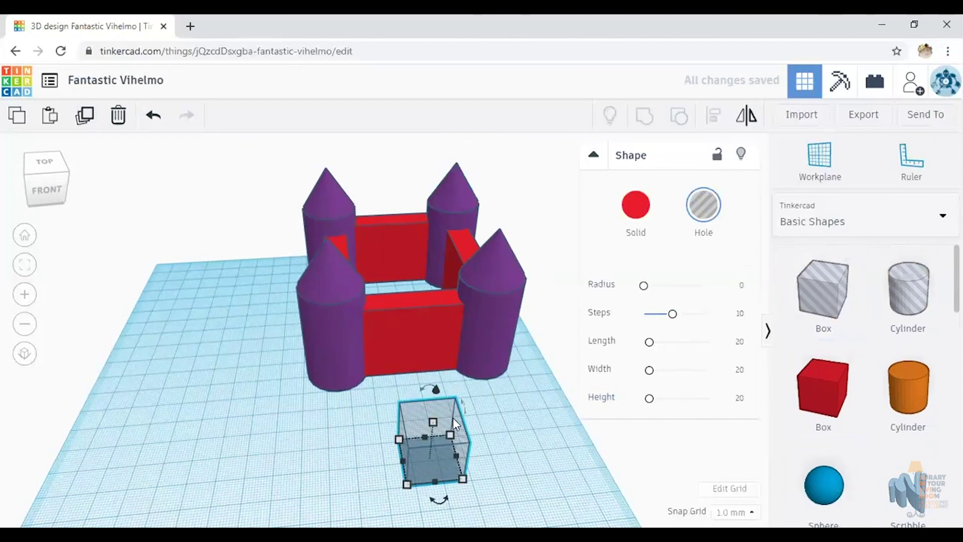
pyautogui.click(825, 494)
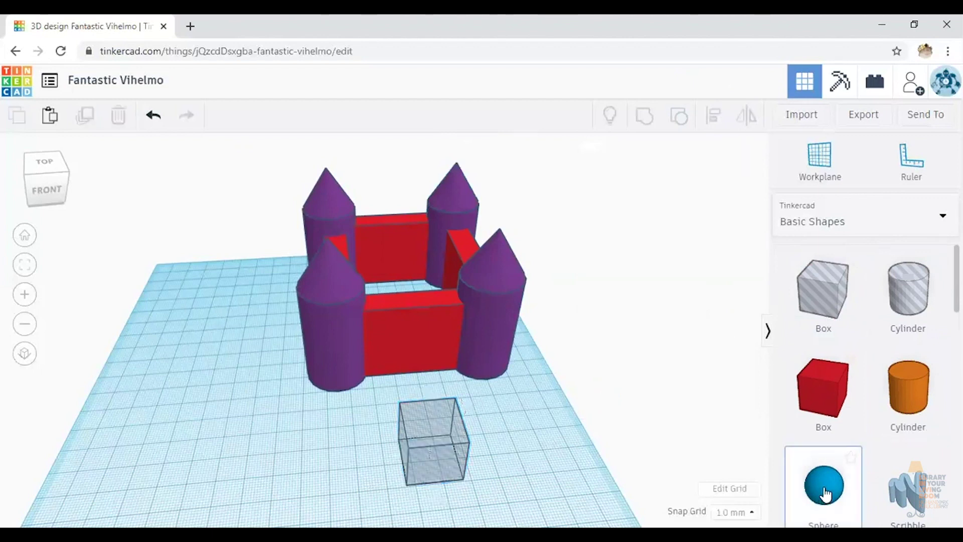
pyautogui.moveTo(825, 494); pyautogui.dragTo(256, 445)
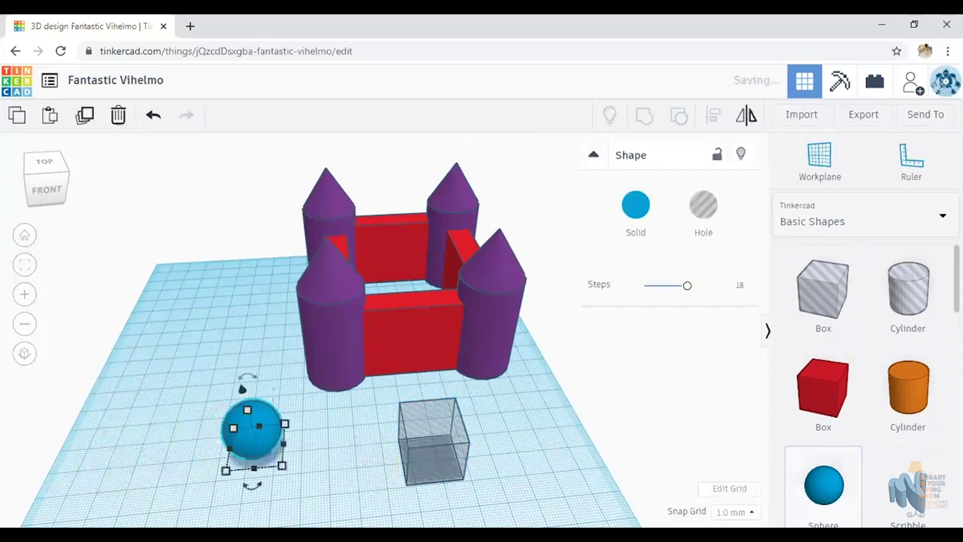
pyautogui.click(710, 213)
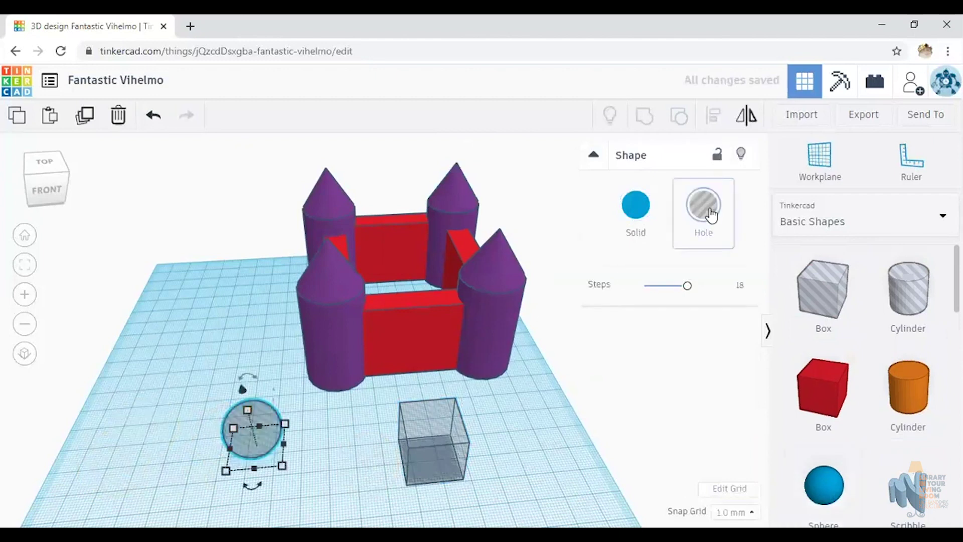
pyautogui.click(167, 414)
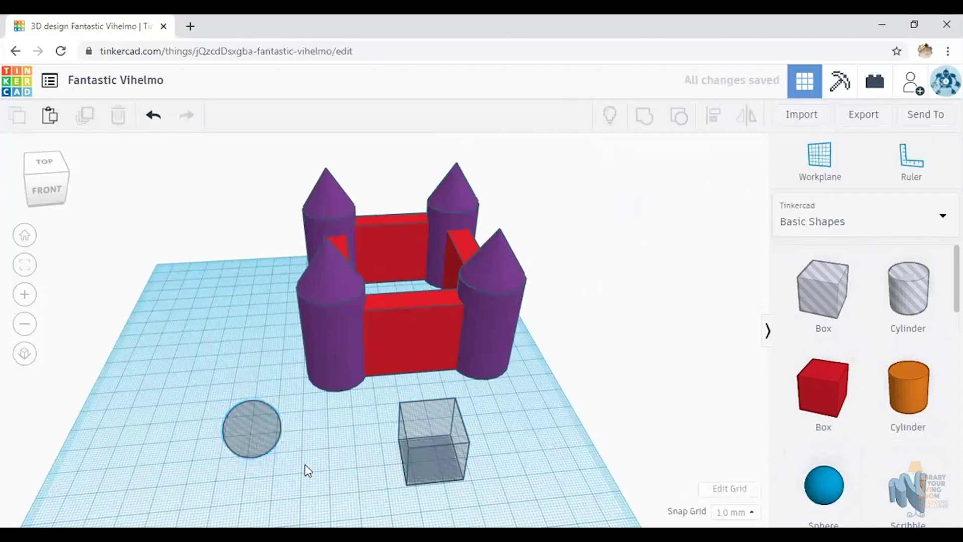
pyautogui.moveTo(305, 468); pyautogui.dragTo(266, 476, button='right')
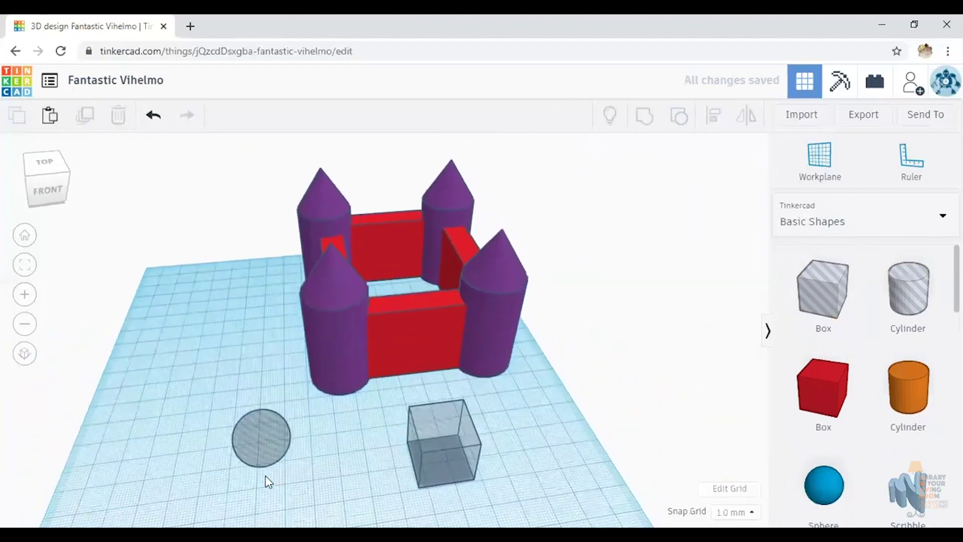
pyautogui.moveTo(257, 445); pyautogui.dragTo(321, 372)
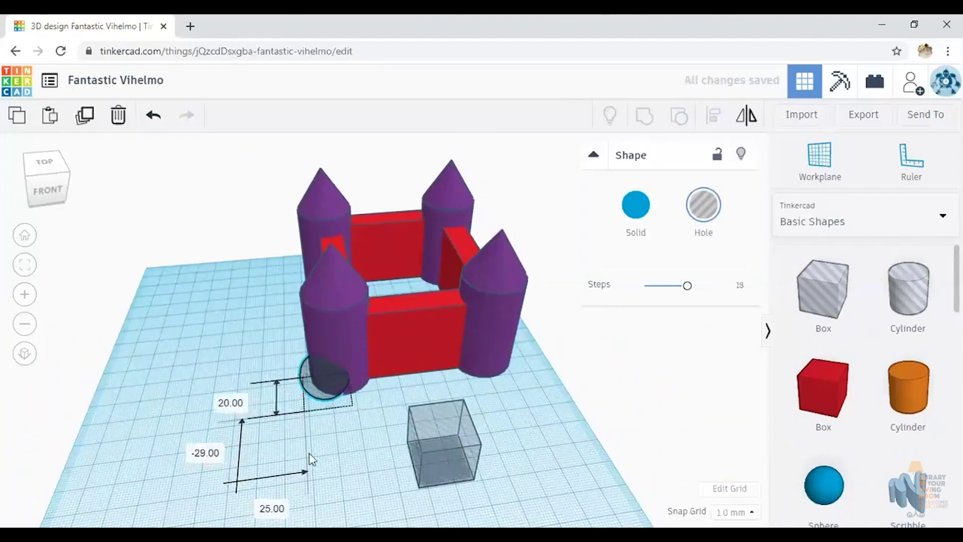
pyautogui.moveTo(307, 458); pyautogui.dragTo(366, 445, button='right')
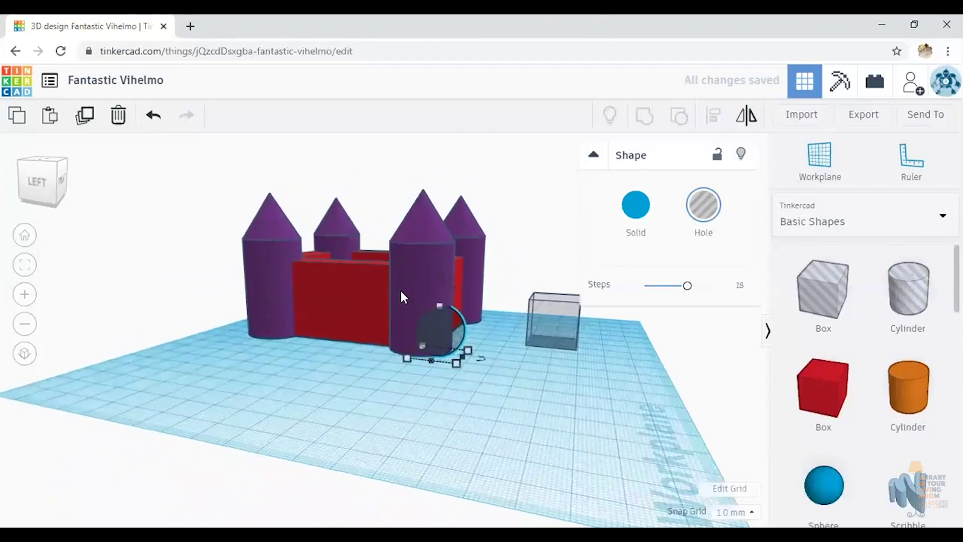
pyautogui.moveTo(503, 420); pyautogui.dragTo(305, 341, button='right')
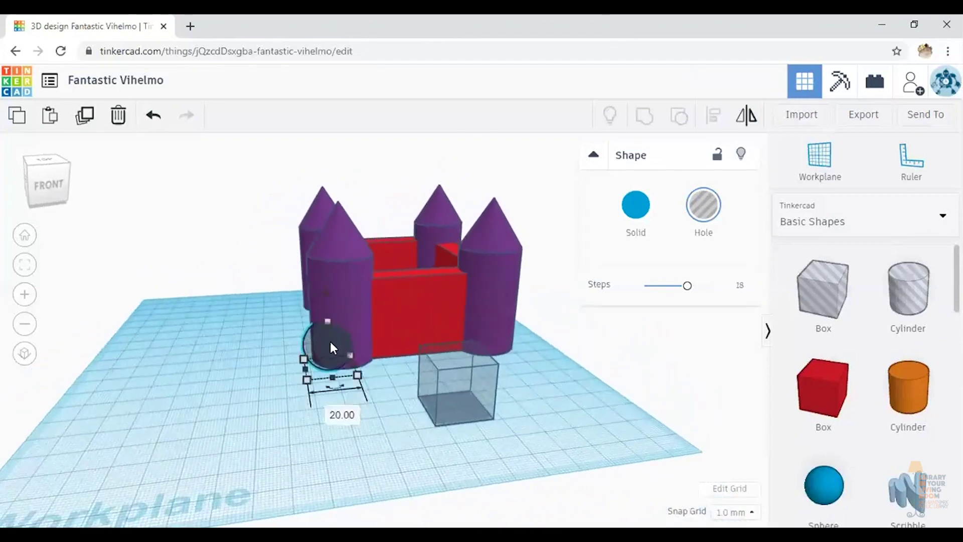
pyautogui.moveTo(329, 339); pyautogui.dragTo(193, 371)
pyautogui.press('Delete')
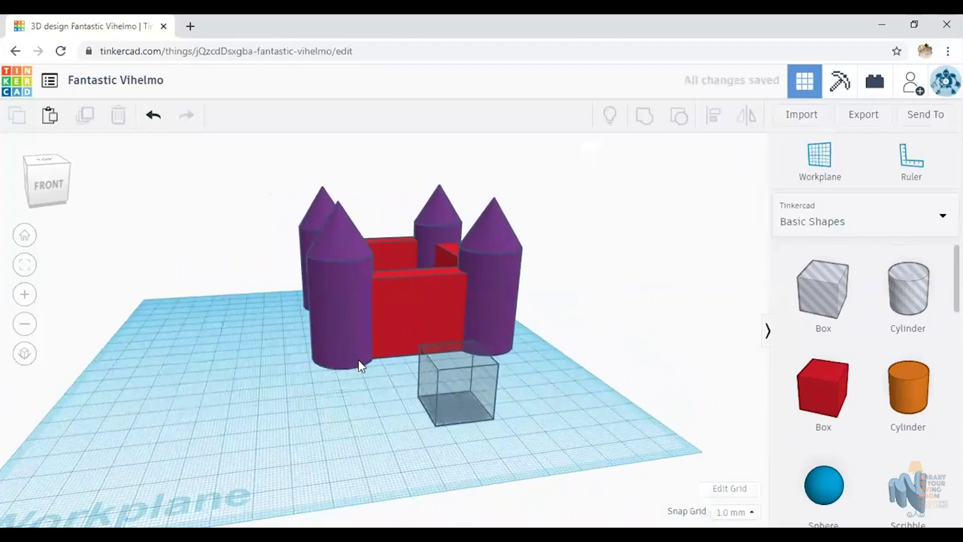
pyautogui.moveTo(274, 467); pyautogui.dragTo(264, 473, button='right')
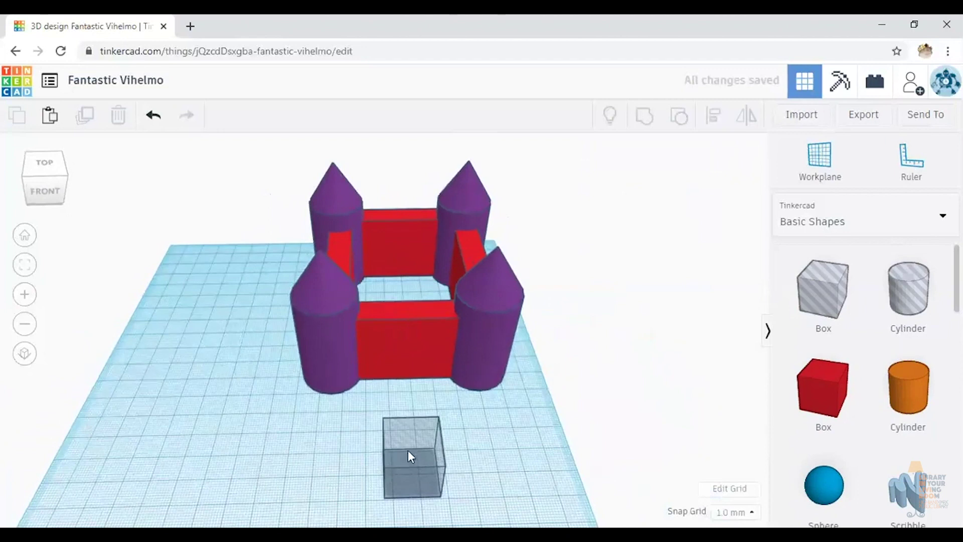
# Step: Move the box hole into the front wall, narrow it, and centre it in the wall
pyautogui.moveTo(411, 445); pyautogui.dragTo(407, 345)
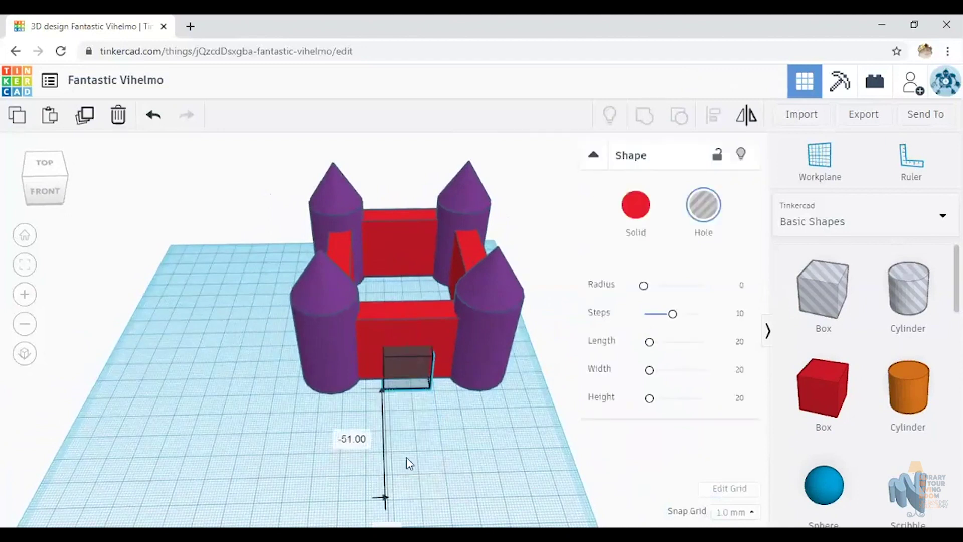
pyautogui.moveTo(411, 464); pyautogui.dragTo(423, 411, button='right')
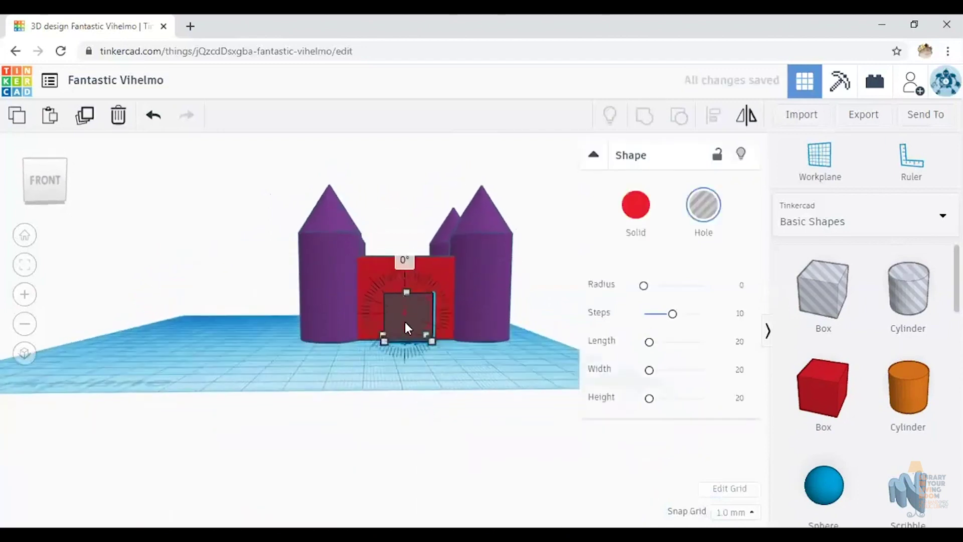
pyautogui.moveTo(387, 342); pyautogui.dragTo(405, 344)
pyautogui.moveTo(335, 398); pyautogui.dragTo(339, 524, button='right')
pyautogui.moveTo(444, 464); pyautogui.dragTo(427, 382, button='right')
pyautogui.moveTo(422, 316)
pyautogui.mouseDown()
pyautogui.moveTo(408, 309)
pyautogui.moveTo(417, 328)
pyautogui.moveTo(416, 319)
pyautogui.mouseUp()
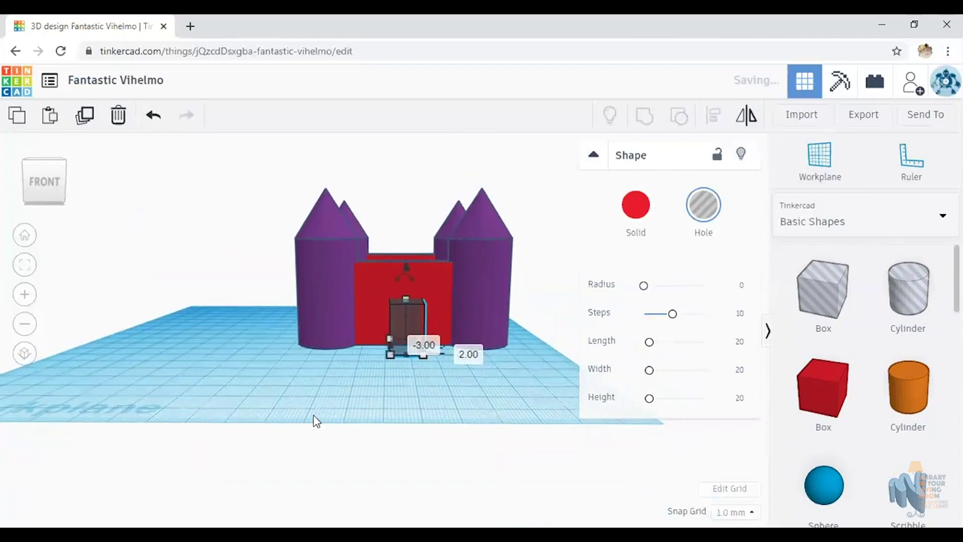
# Step: Push the door hole 3 mm into the wall and deselect it
pyautogui.moveTo(232, 365); pyautogui.dragTo(236, 489, button='right')
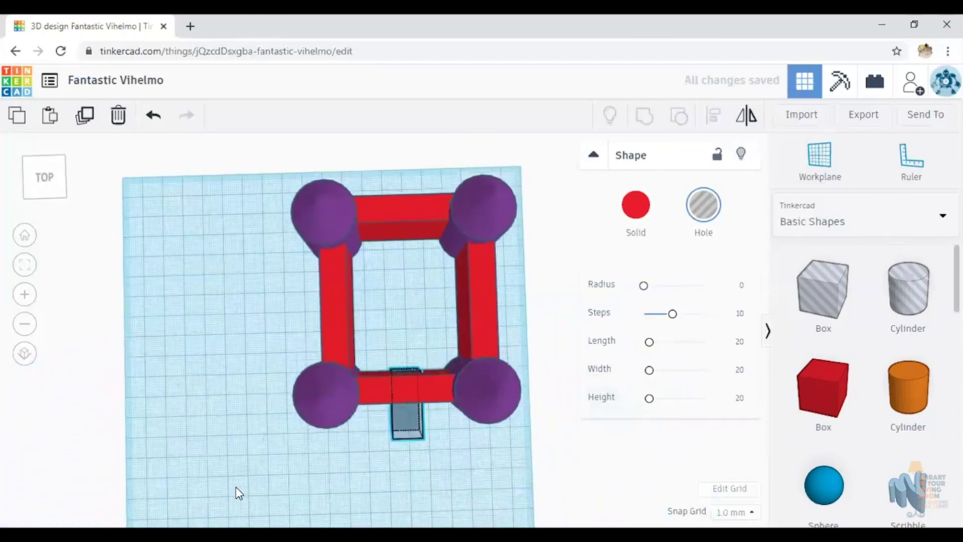
pyautogui.moveTo(405, 446)
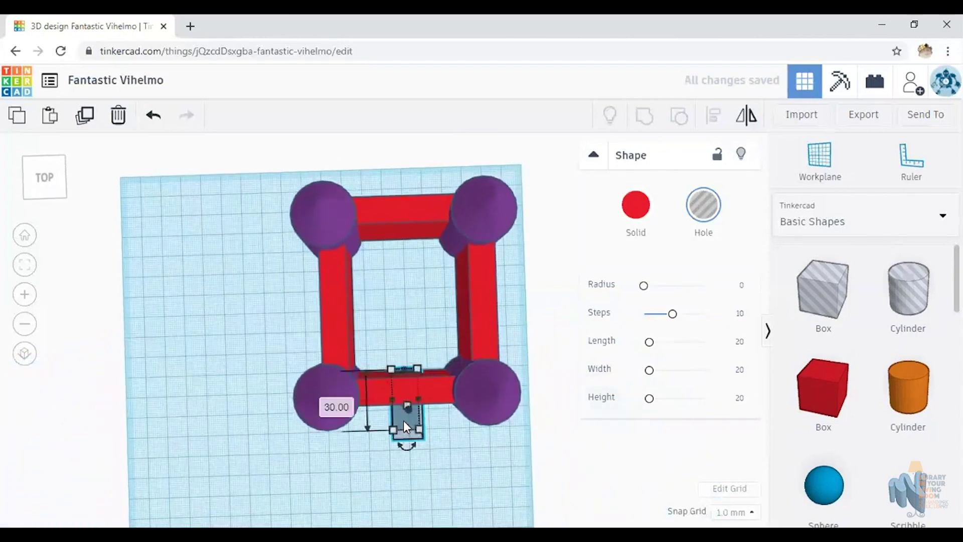
pyautogui.moveTo(405, 425); pyautogui.dragTo(403, 416)
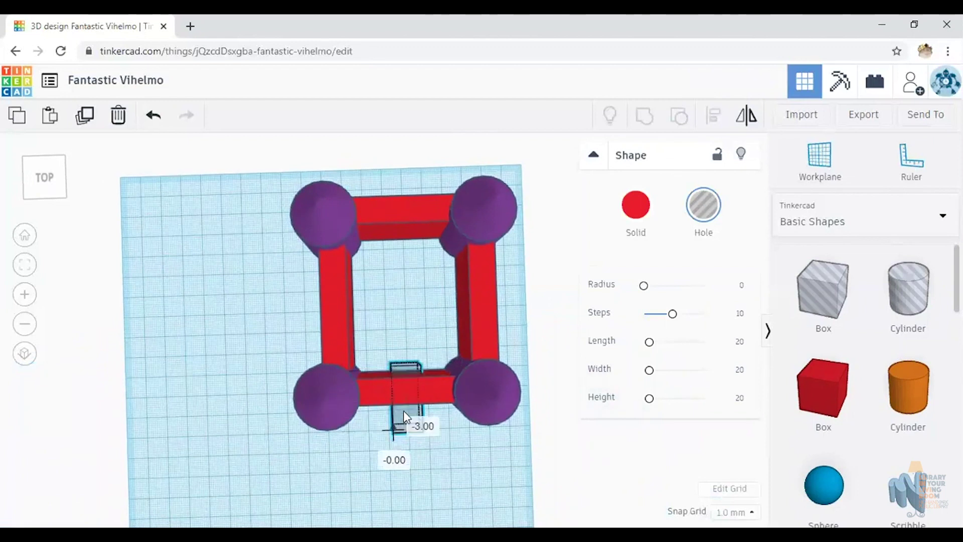
pyautogui.click(392, 480)
pyautogui.moveTo(392, 480); pyautogui.dragTo(389, 402, button='right')
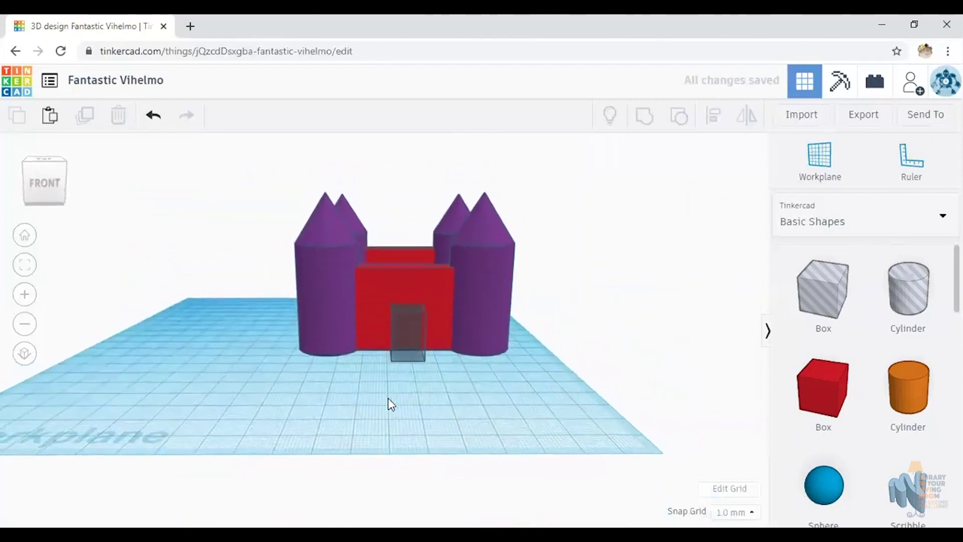
# Step: Undo the accidental change made while selecting the wall, restoring the door hole
pyautogui.click(414, 293)
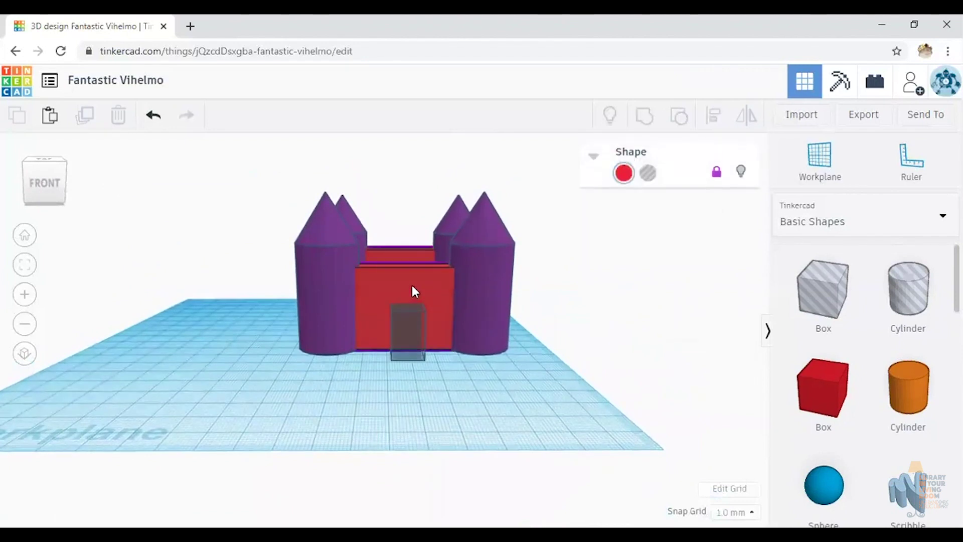
pyautogui.moveTo(448, 397); pyautogui.dragTo(367, 251)
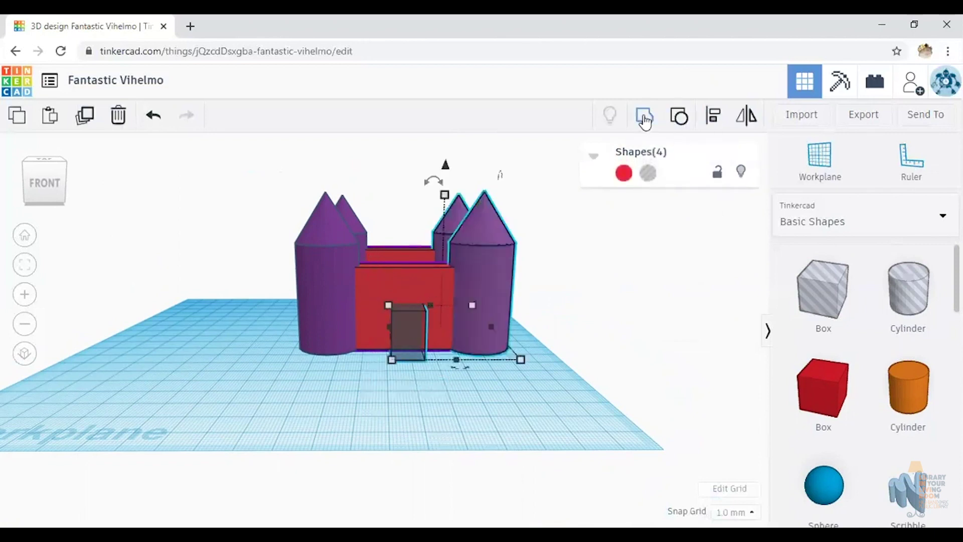
pyautogui.hotkey('ctrl', 'z')
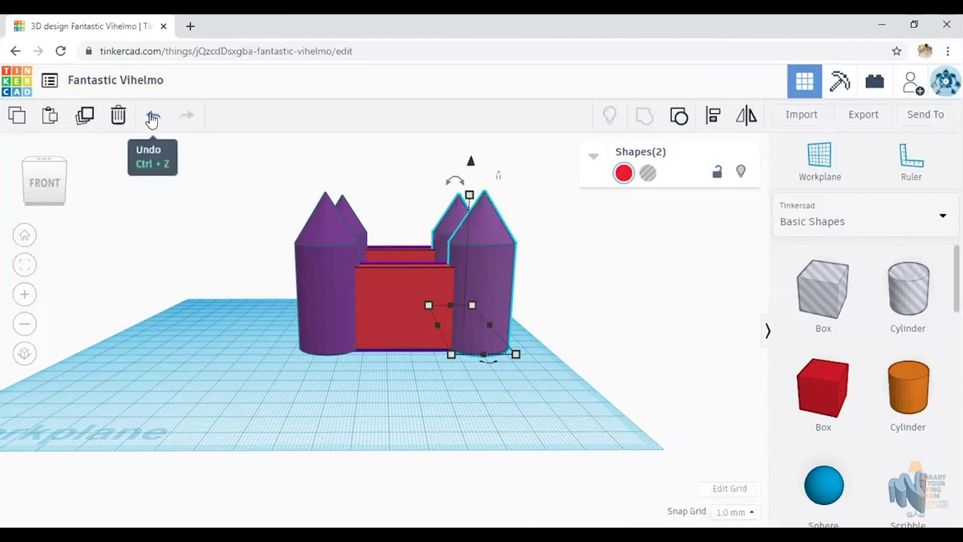
pyautogui.click(152, 118)
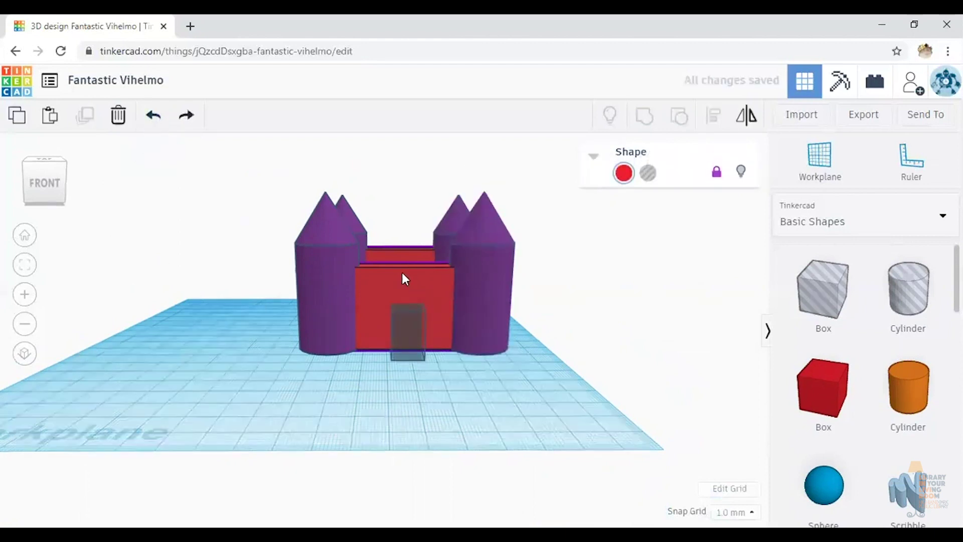
# Step: Unlock the front wall and group all six shapes (four towers, walls, door hole) into one red castle
pyautogui.click(717, 173)
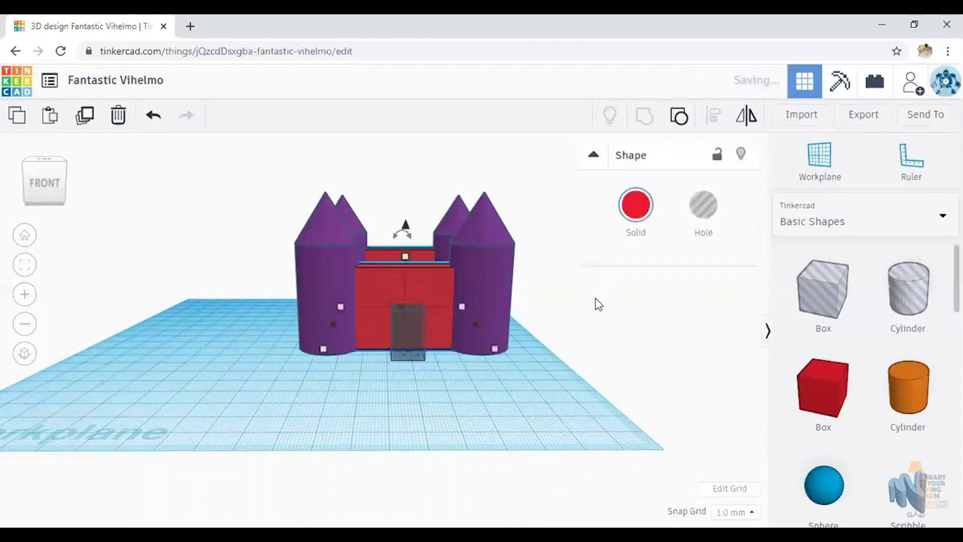
pyautogui.moveTo(200, 294); pyautogui.dragTo(242, 167, button='right')
pyautogui.moveTo(238, 160); pyautogui.dragTo(578, 501)
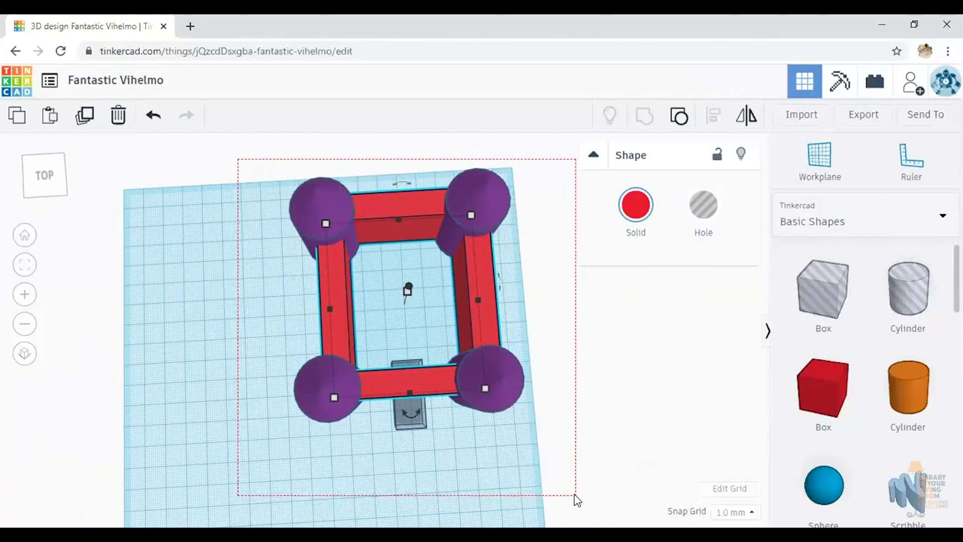
pyautogui.moveTo(577, 500); pyautogui.dragTo(577, 500)
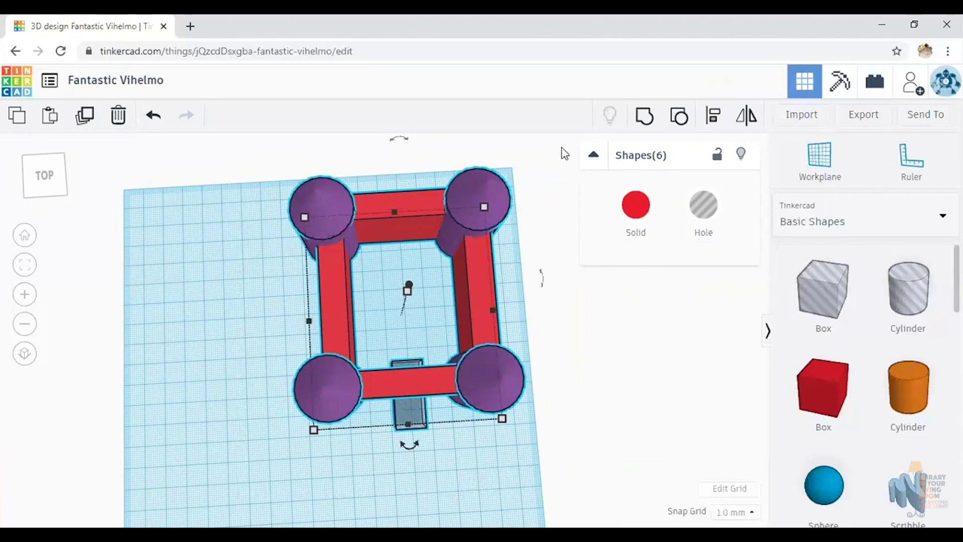
pyautogui.click(642, 117)
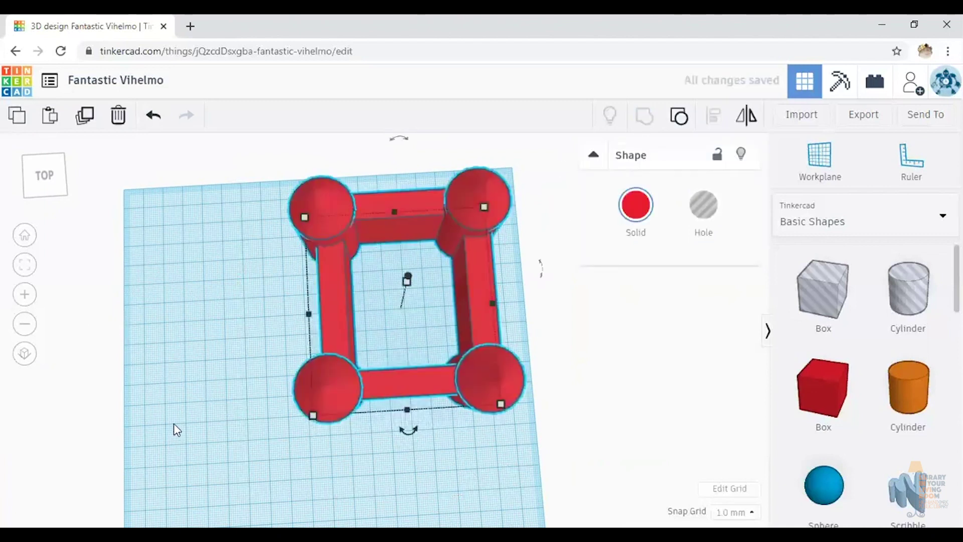
pyautogui.moveTo(176, 430); pyautogui.dragTo(441, 308, button='right')
pyautogui.scroll(3, 379, 320)
pyautogui.moveTo(353, 353); pyautogui.dragTo(260, 420)
pyautogui.moveTo(171, 420); pyautogui.dragTo(158, 403, button='right')
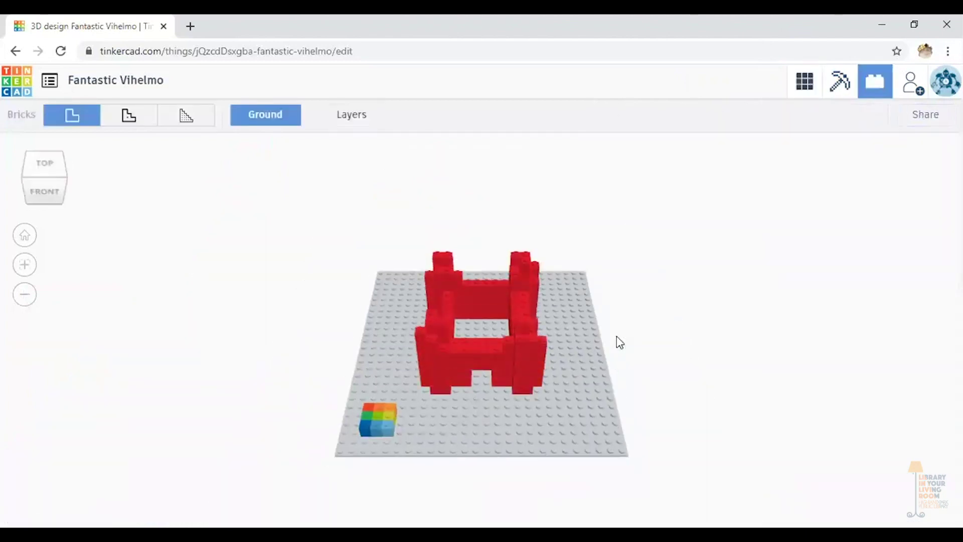
# Step: Rebuild the brick castle with the medium brick size
pyautogui.moveTo(583, 386); pyautogui.dragTo(544, 363, button='right')
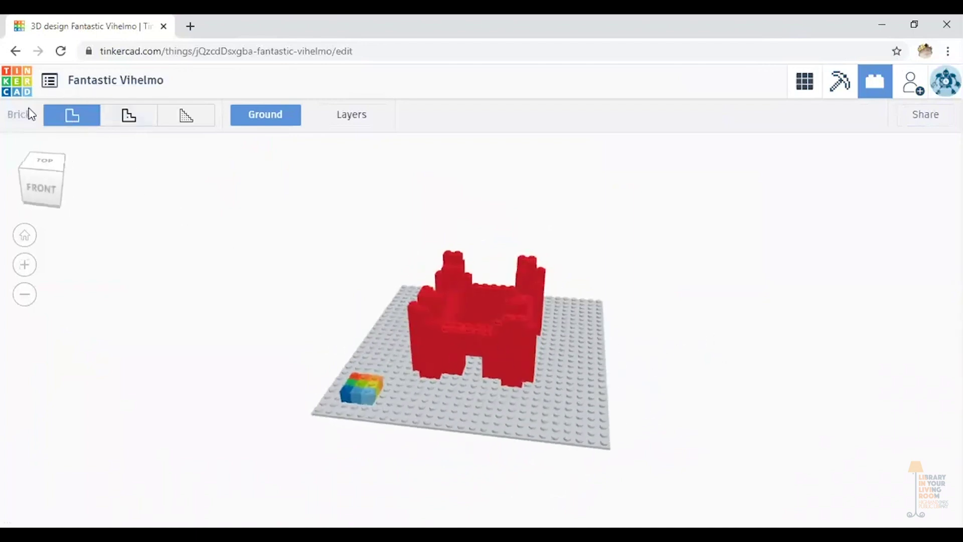
pyautogui.click(123, 119)
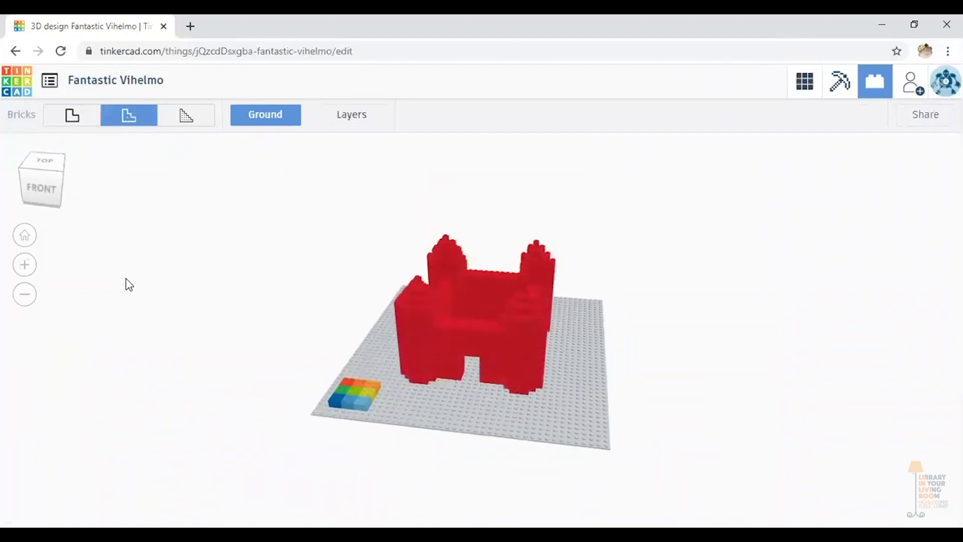
pyautogui.moveTo(572, 415); pyautogui.dragTo(494, 401, button='right')
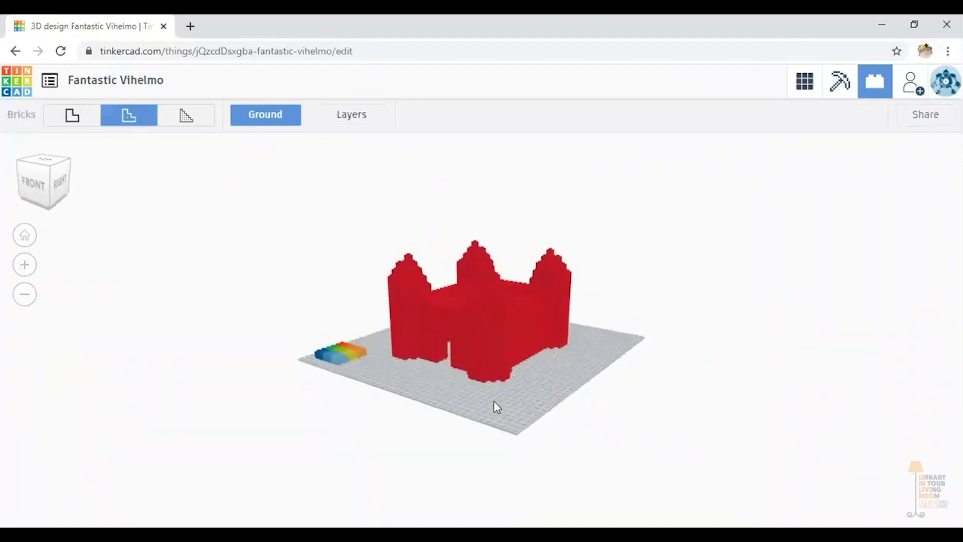
# Step: Switch to the smallest brick size and turn on layer-by-layer display
pyautogui.click(185, 116)
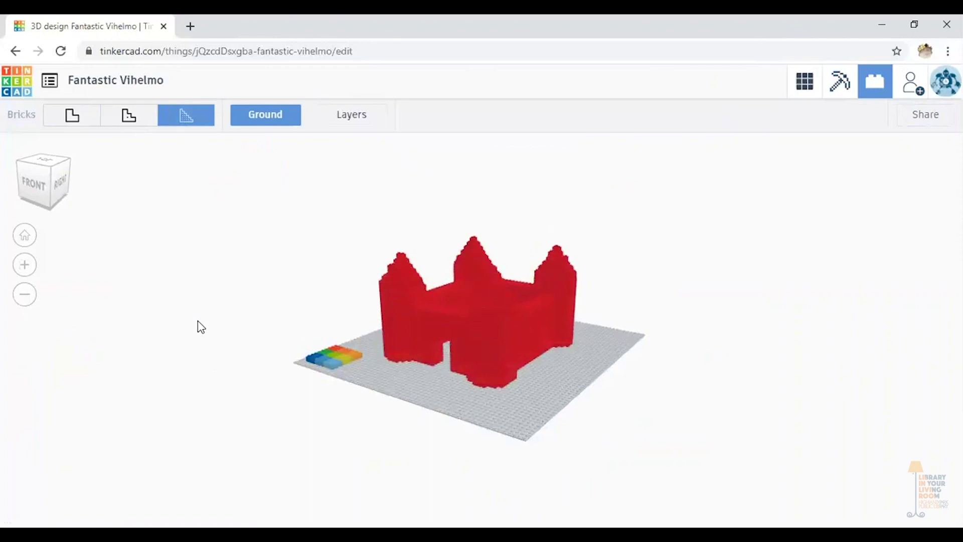
pyautogui.moveTo(507, 391); pyautogui.dragTo(618, 399, button='right')
pyautogui.scroll(5, 602, 386)
pyautogui.scroll(-2, 618, 399)
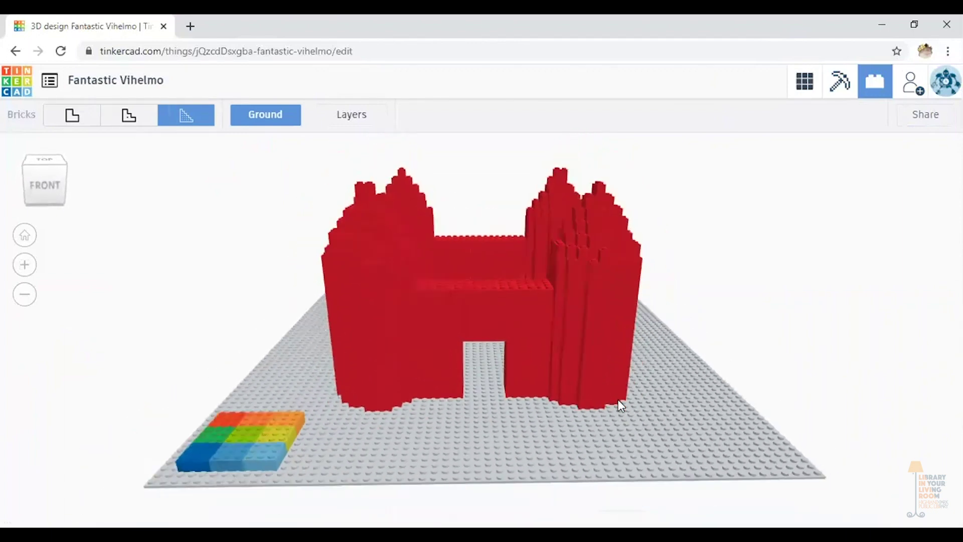
pyautogui.scroll(-2, 618, 399)
pyautogui.moveTo(603, 404); pyautogui.dragTo(603, 407, button='right')
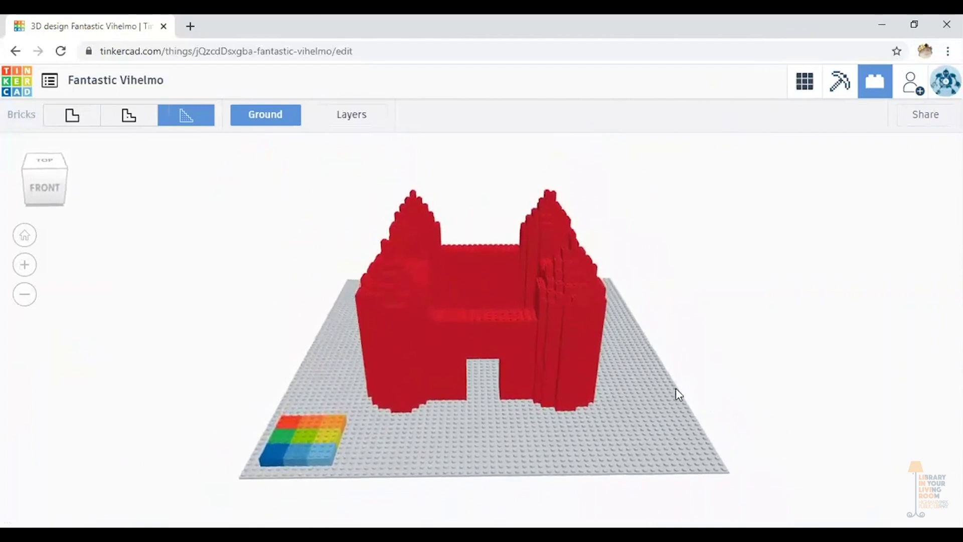
pyautogui.moveTo(675, 389); pyautogui.dragTo(605, 387, button='right')
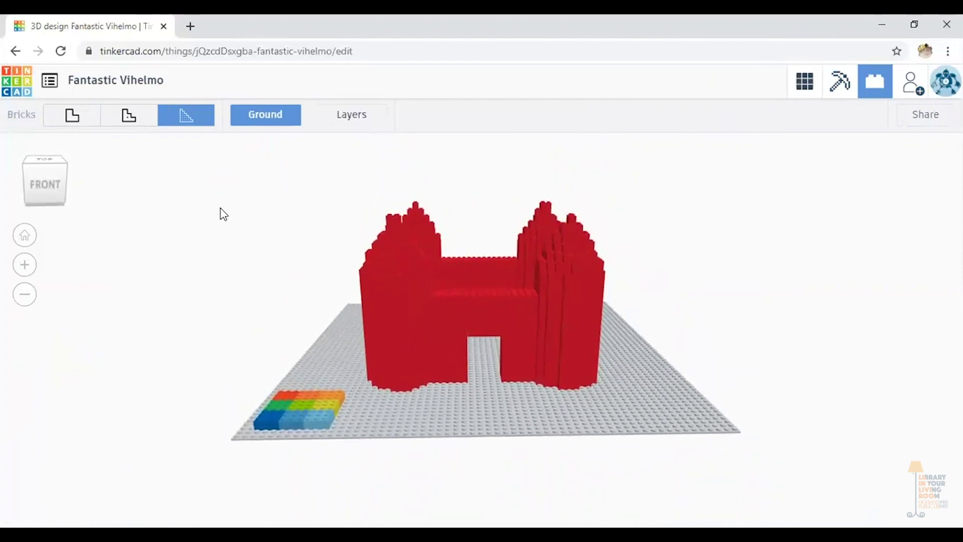
pyautogui.click(357, 124)
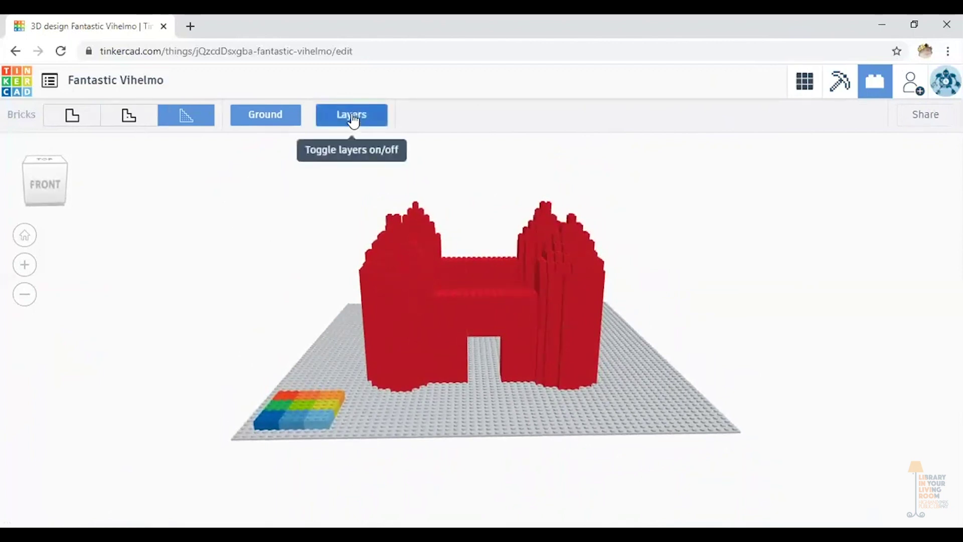
# Step: Show only brick layer 1 of 20, inspect it from above, then step up to layer 2
pyautogui.click(354, 122)
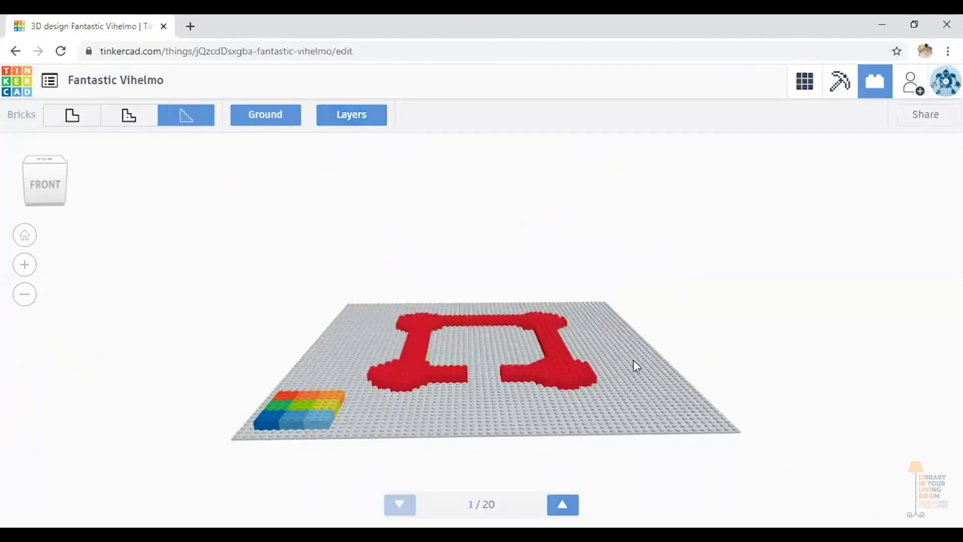
pyautogui.moveTo(633, 359); pyautogui.dragTo(634, 387, button='right')
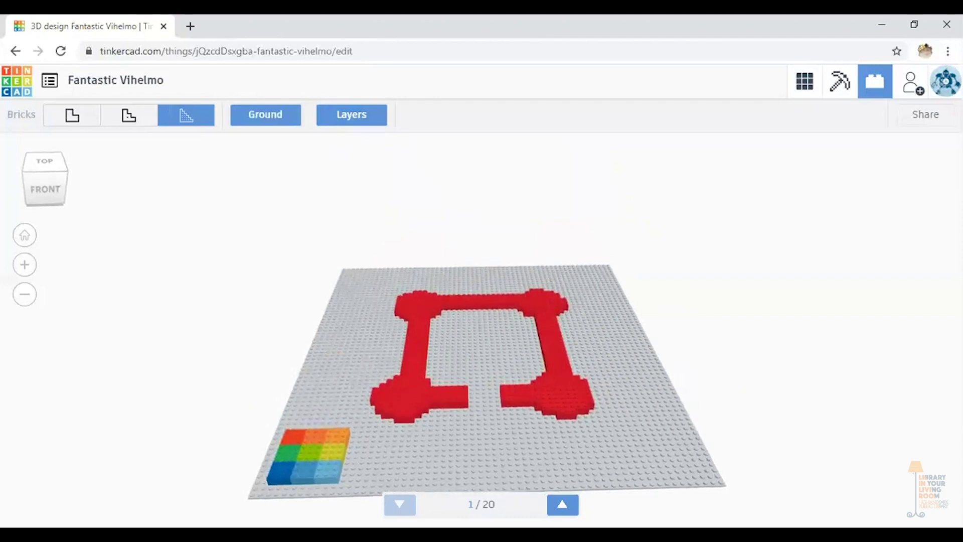
pyautogui.scroll(5, 471, 410)
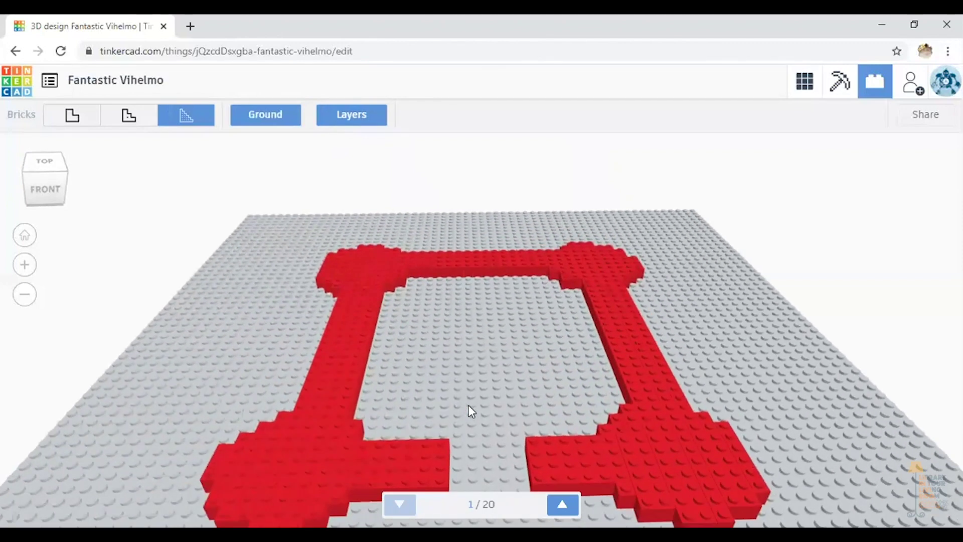
pyautogui.moveTo(467, 410); pyautogui.dragTo(275, 424, button='right')
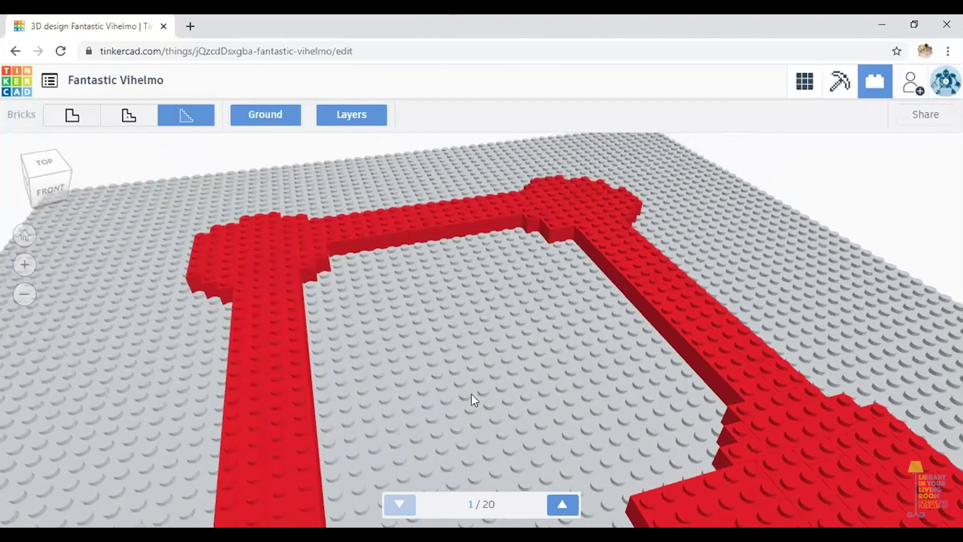
pyautogui.moveTo(609, 436); pyautogui.dragTo(742, 526, button='right')
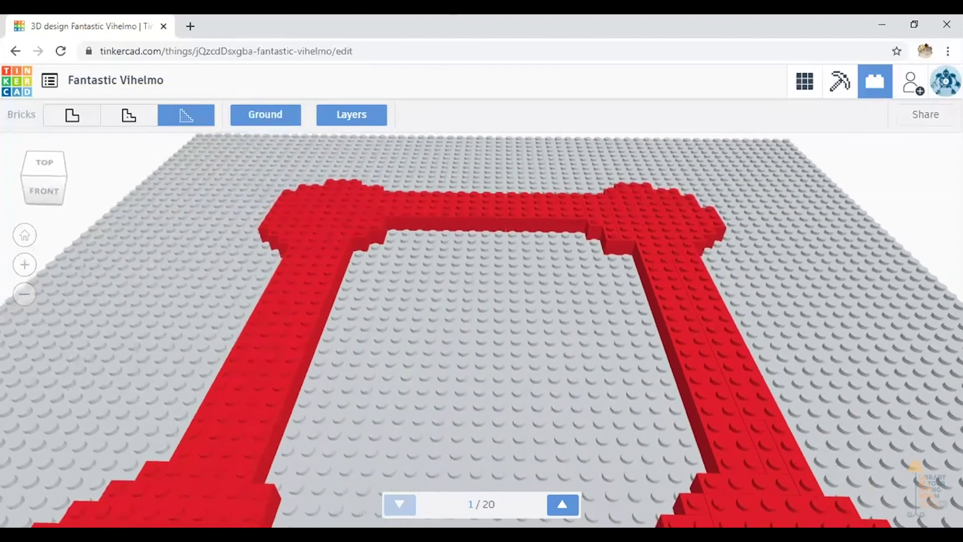
pyautogui.scroll(-6, 640, 456)
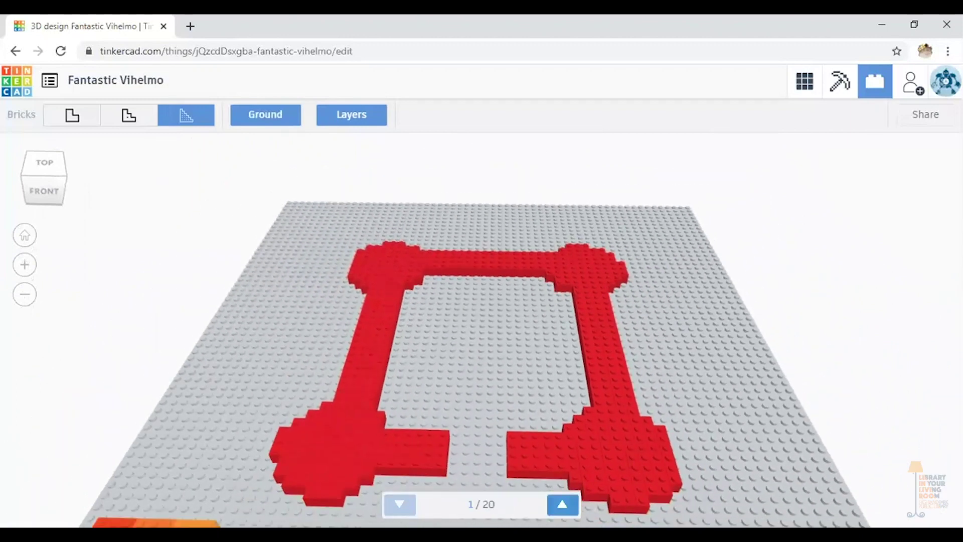
pyautogui.click(552, 504)
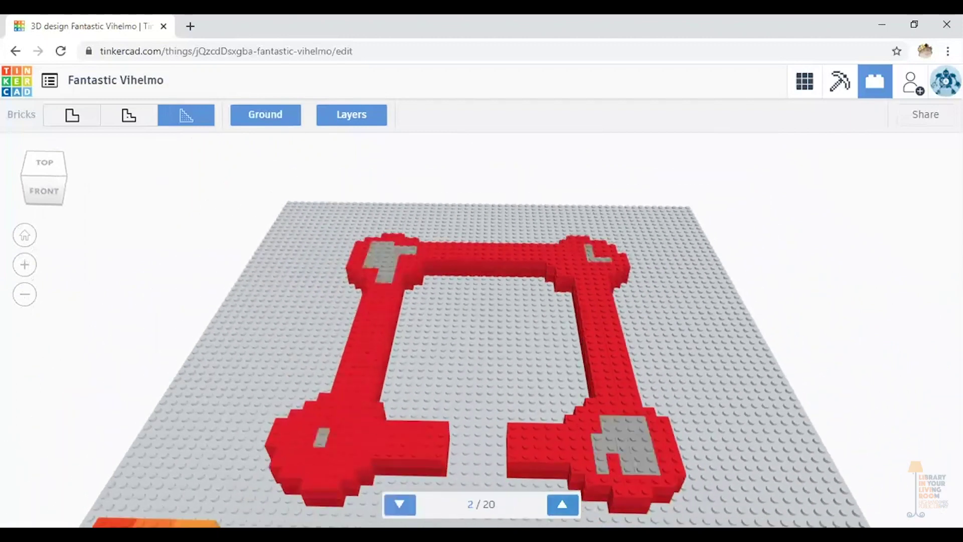
# Step: Step the brick plan up from layer 2 to layer 7
pyautogui.click(554, 504)
pyautogui.click(554, 504)
pyautogui.click(554, 504)
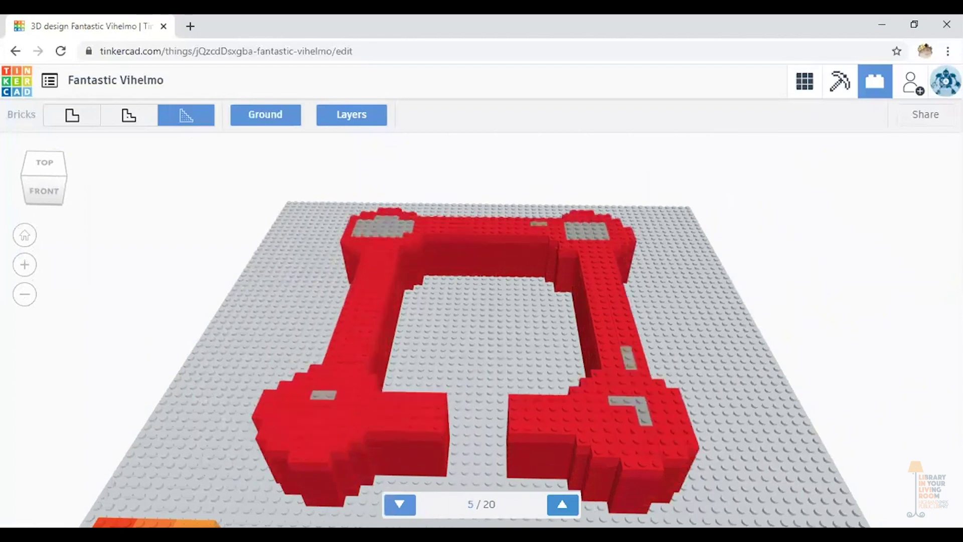
pyautogui.click(554, 504)
pyautogui.click(554, 504)
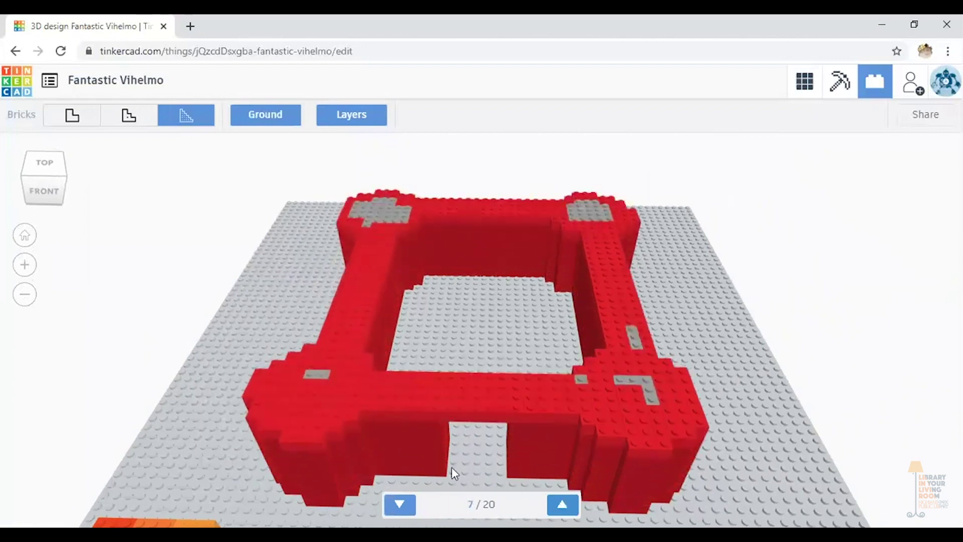
pyautogui.moveTo(477, 459); pyautogui.dragTo(477, 430, button='right')
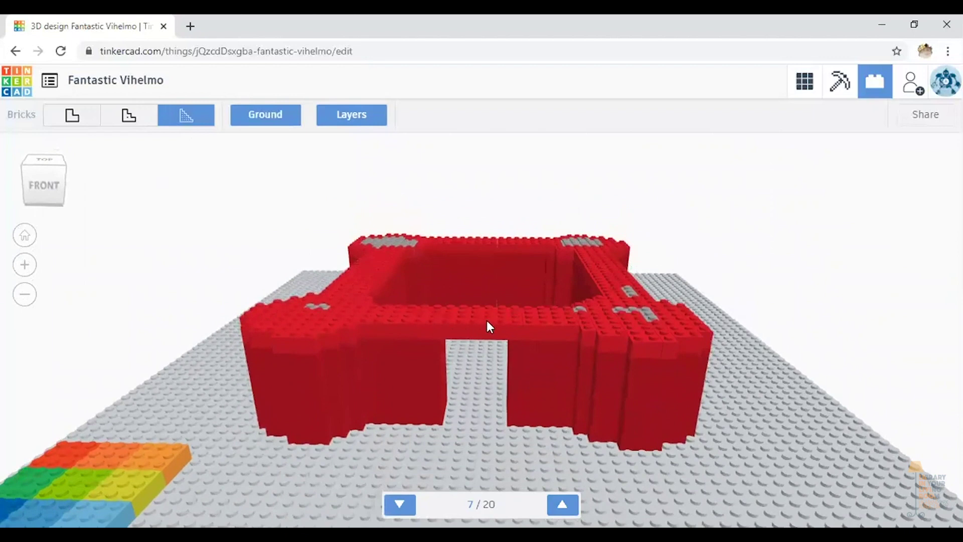
# Step: Continue stepping from layer 8 to 20/20, revealing the complete brick castle
pyautogui.click(562, 504)
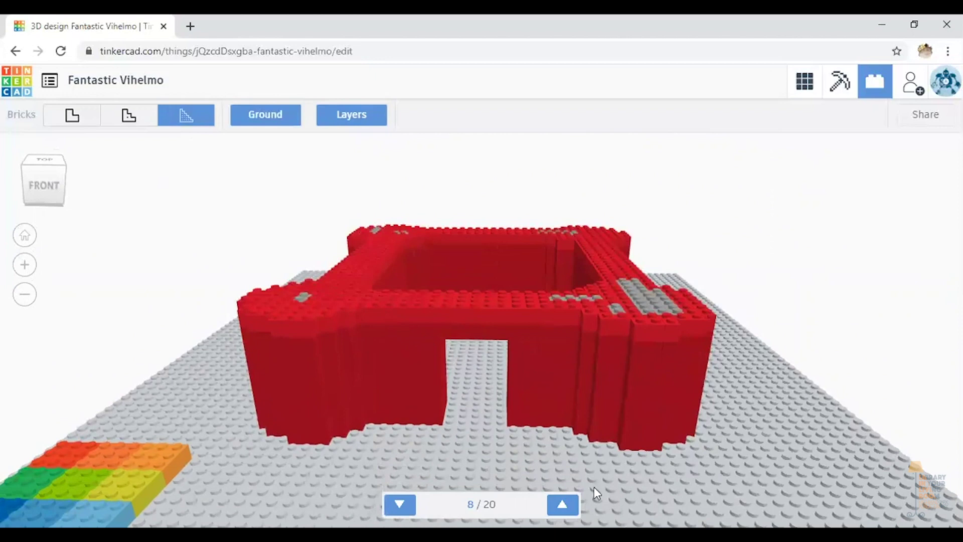
pyautogui.click(562, 504)
pyautogui.click(562, 505)
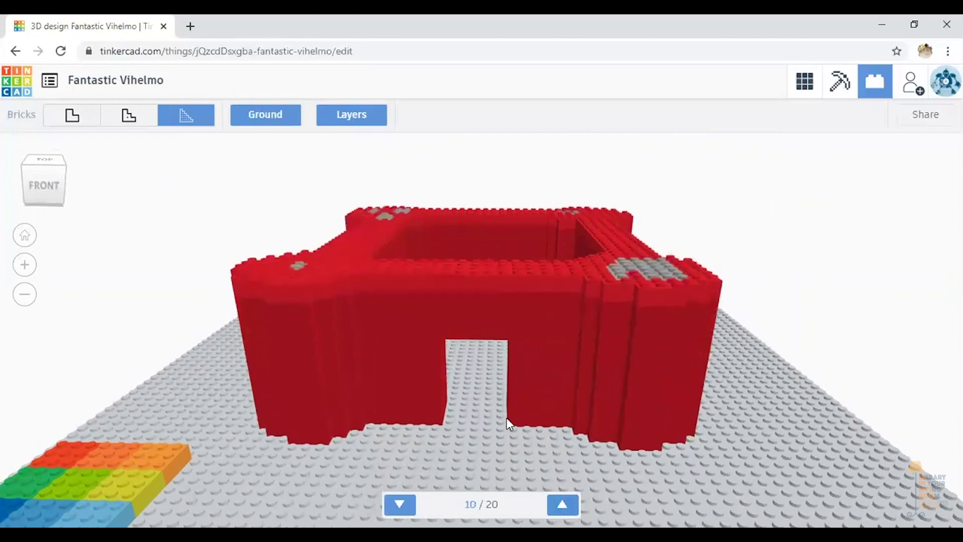
pyautogui.moveTo(506, 417); pyautogui.dragTo(516, 496, button='right')
pyautogui.click(562, 505)
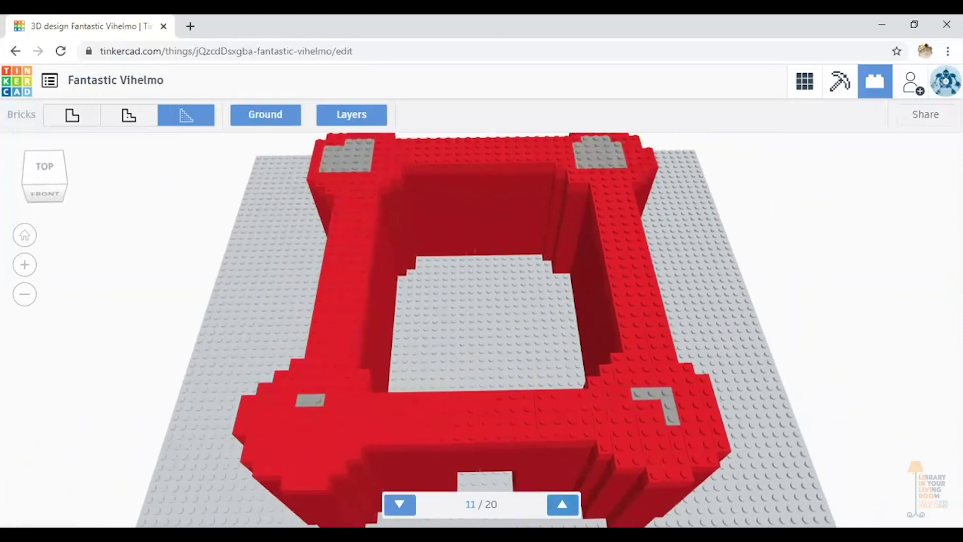
pyautogui.click(562, 504)
pyautogui.click(562, 504)
pyautogui.click(562, 504)
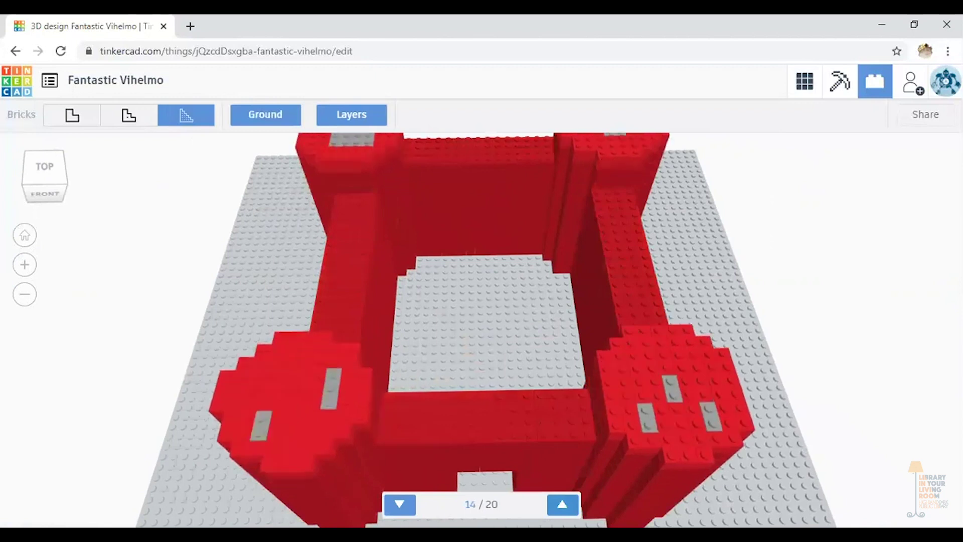
pyautogui.click(562, 504)
pyautogui.click(562, 505)
pyautogui.click(562, 505)
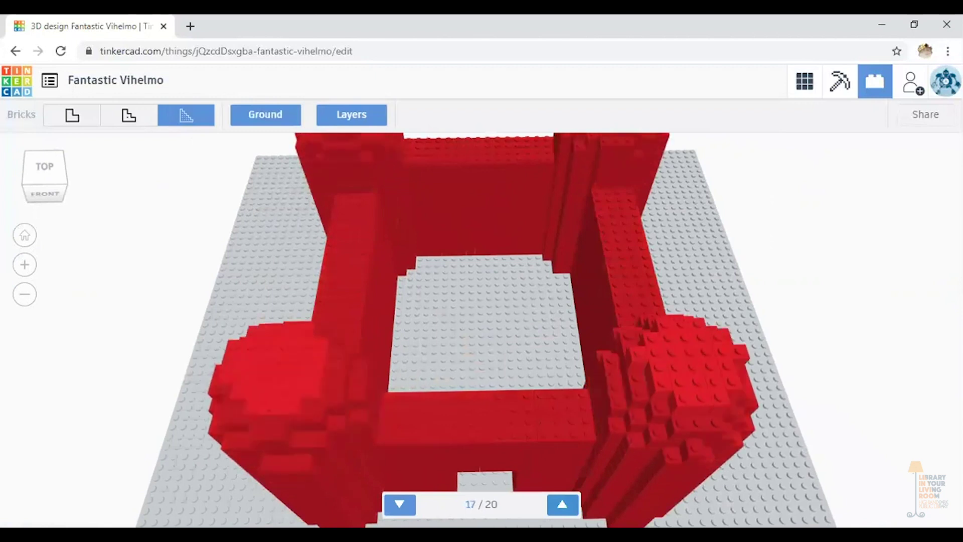
pyautogui.click(562, 505)
pyautogui.click(562, 504)
pyautogui.click(562, 505)
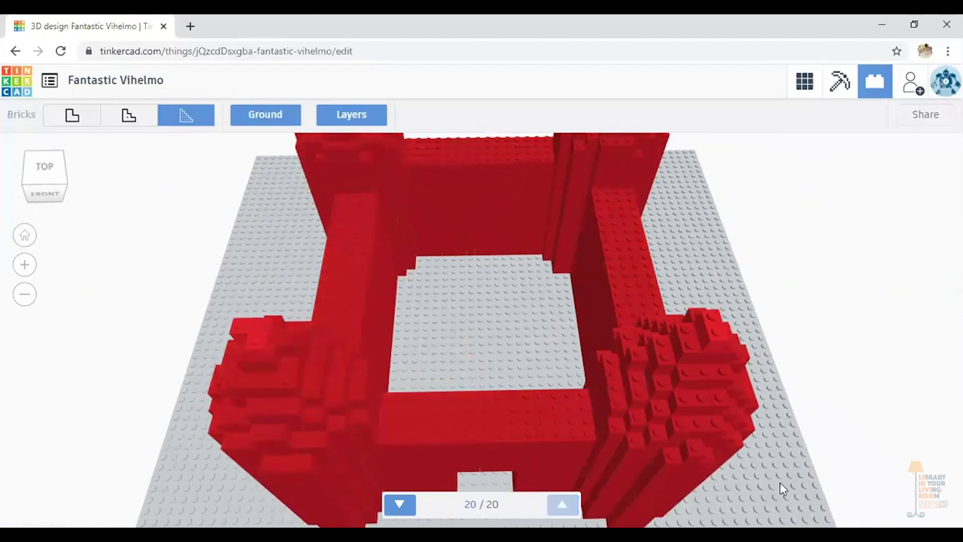
pyautogui.moveTo(750, 432); pyautogui.dragTo(758, 384, button='right')
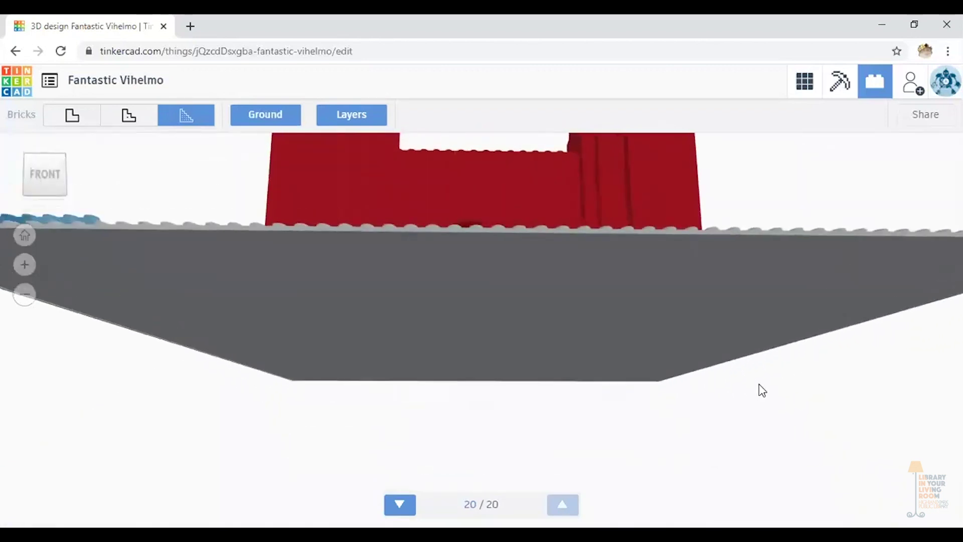
pyautogui.scroll(-5, 759, 389)
pyautogui.moveTo(602, 340); pyautogui.dragTo(593, 365, button='right')
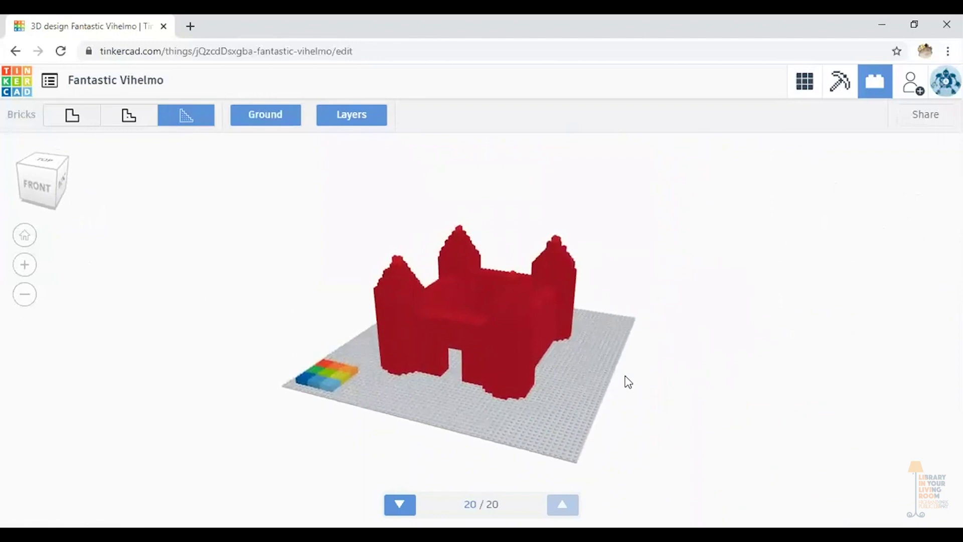